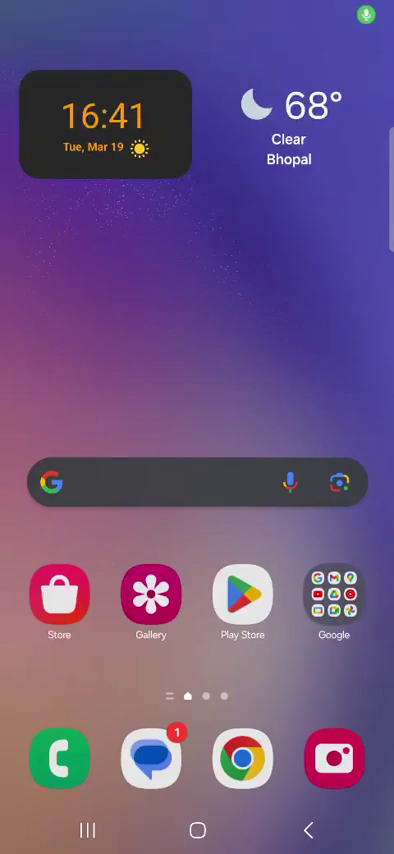
Step: Reopen Firefox full-screen by swiping through the recent apps to its card
left_click(87, 830)
left_click_drag(100, 340, 300, 340)
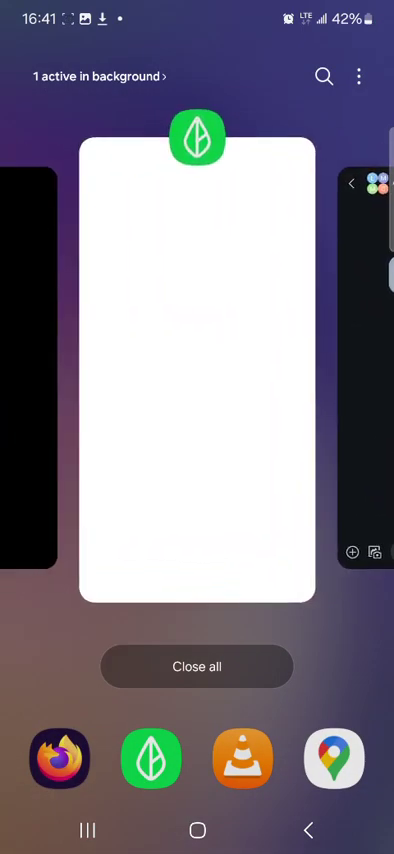
left_click_drag(100, 370, 300, 370)
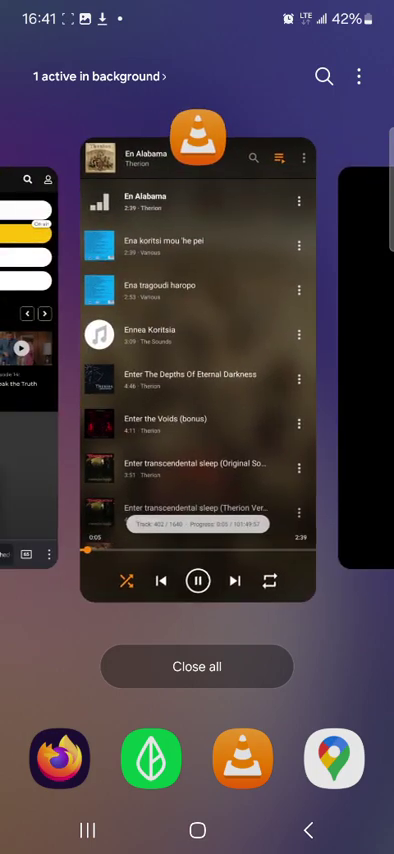
left_click_drag(80, 370, 330, 370)
left_click_drag(300, 370, 100, 370)
left_click(197, 370)
scroll(197, 450, "down", 2)
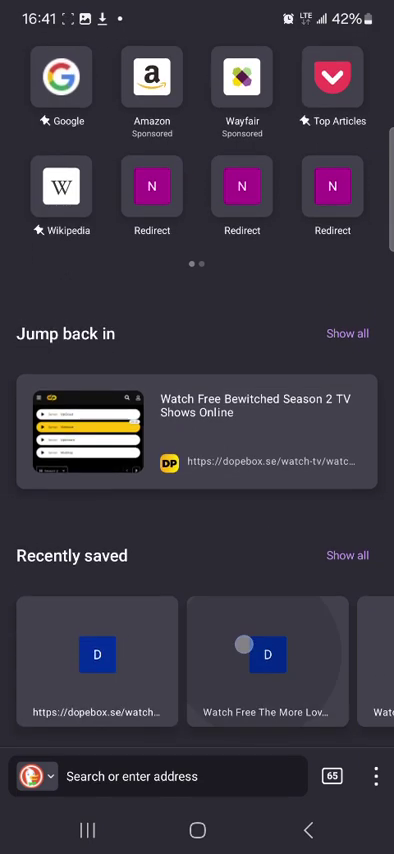
Step: Open The More Love Grows page from Jump back in, then show all 66 tabs
left_click(244, 642)
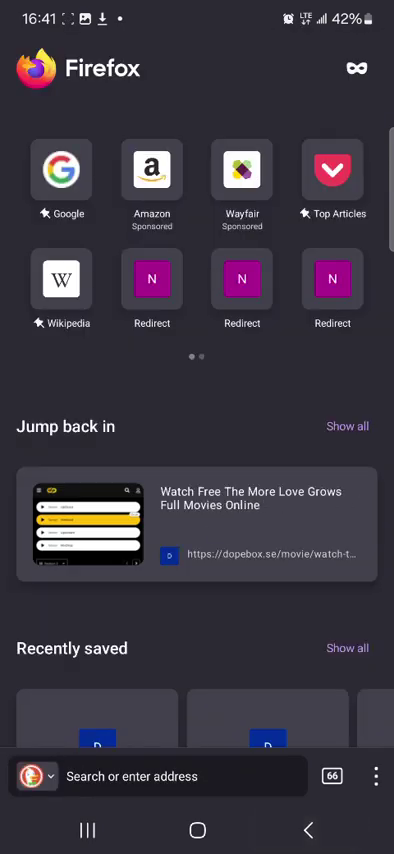
left_click(190, 515)
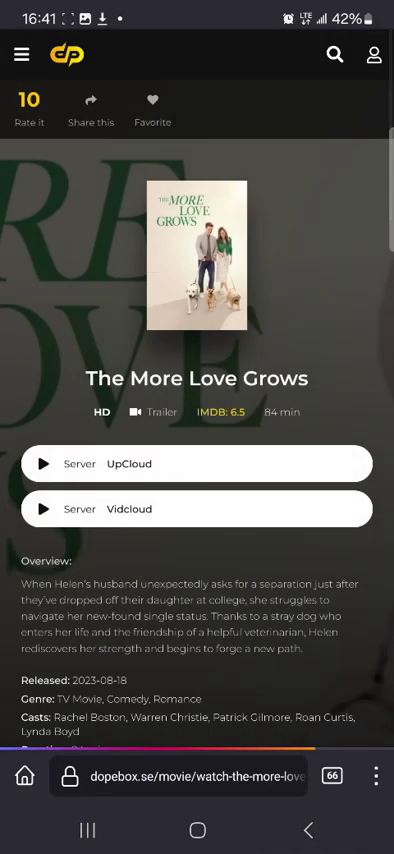
scroll(197, 500, "down", 2)
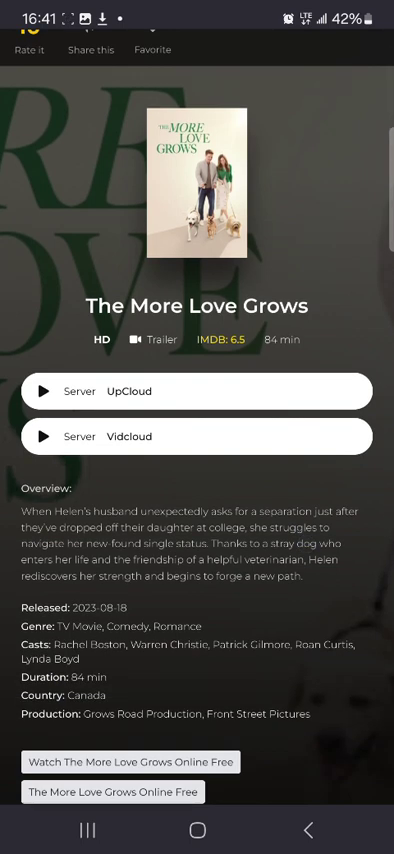
scroll(197, 450, "up", 2)
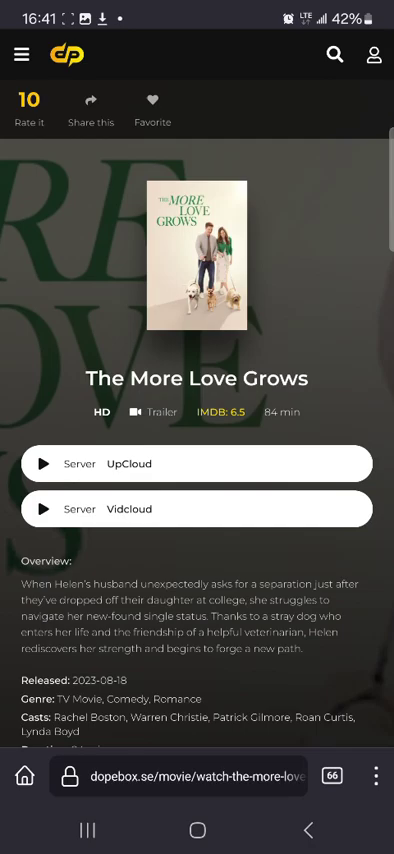
scroll(197, 500, "down", 4)
scroll(197, 500, "down", 3)
scroll(197, 500, "down", 4)
scroll(197, 500, "down", 3)
scroll(197, 500, "down", 4)
scroll(197, 500, "down", 4)
scroll(197, 500, "down", 3)
scroll(197, 500, "up", 1)
scroll(197, 450, "up", 4)
scroll(197, 450, "up", 4)
scroll(197, 450, "up", 4)
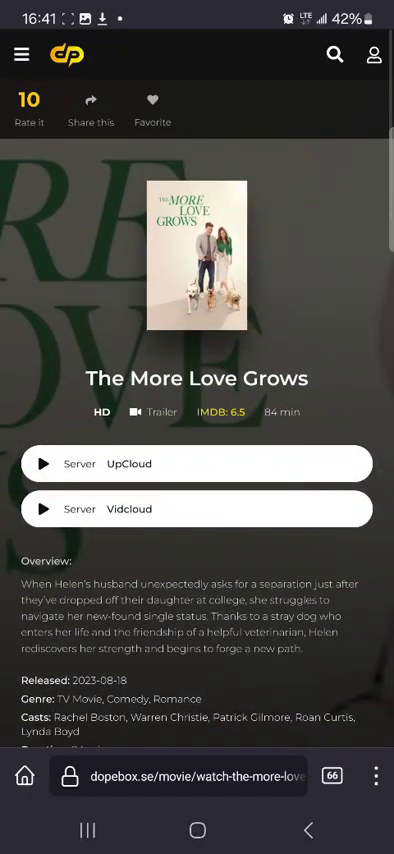
left_click(332, 776)
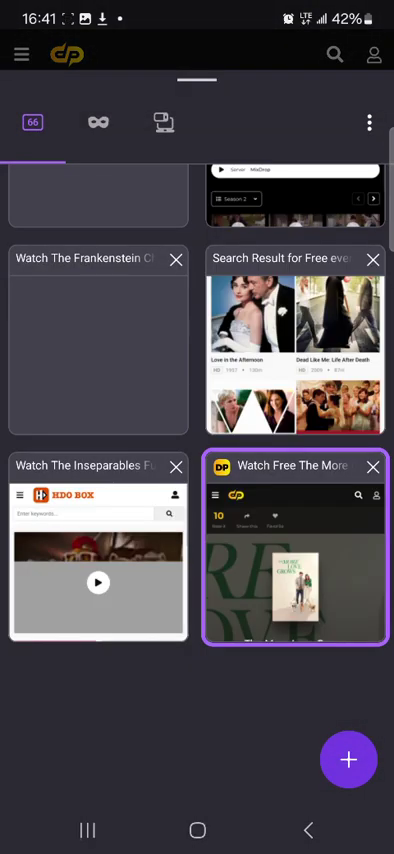
scroll(197, 400, "up", 2)
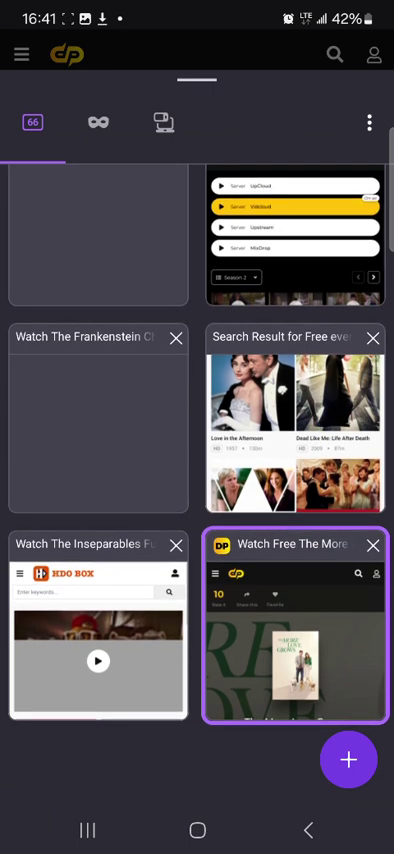
scroll(197, 400, "down", 2)
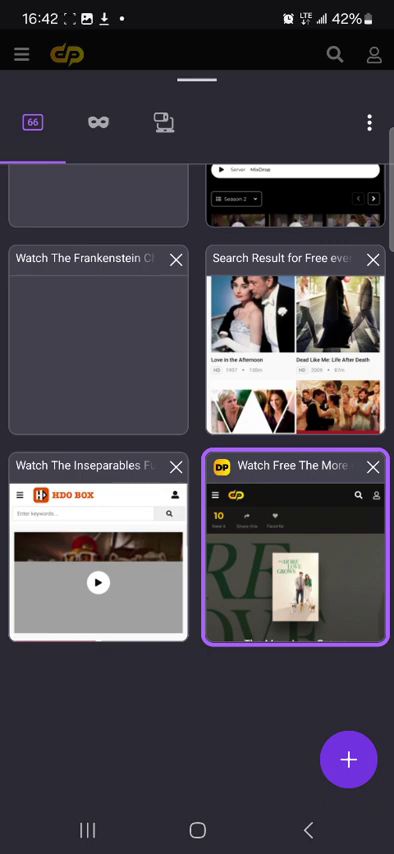
Step: View the Software update screenshot full-screen in Google Photos, then return home
left_click(197, 830)
left_click(333, 593)
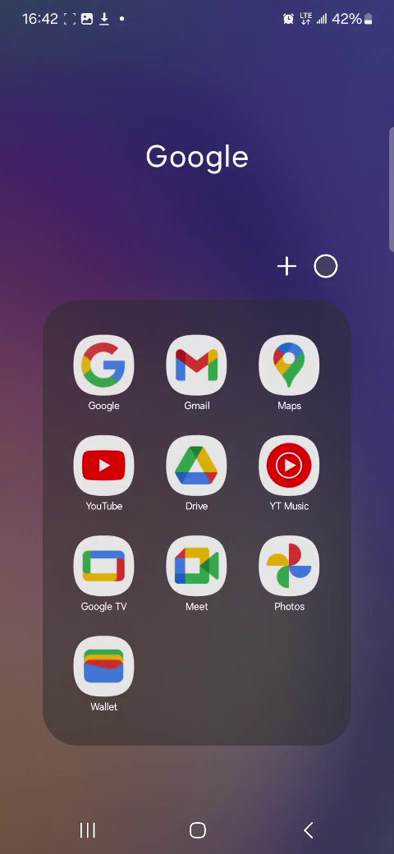
left_click(289, 570)
left_click(65, 425)
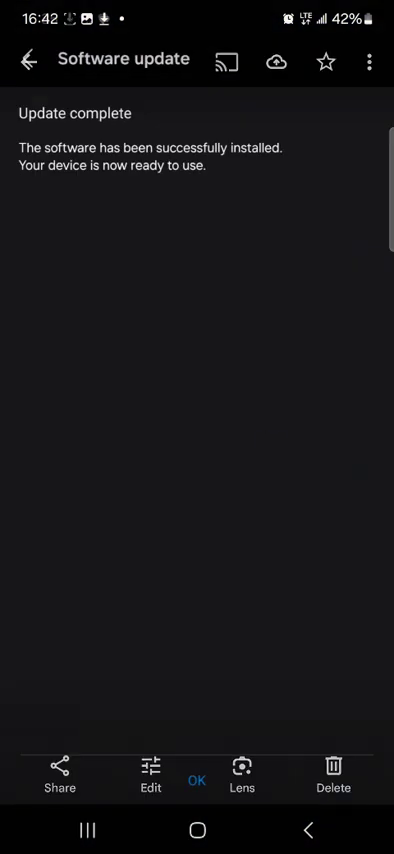
left_click(197, 420)
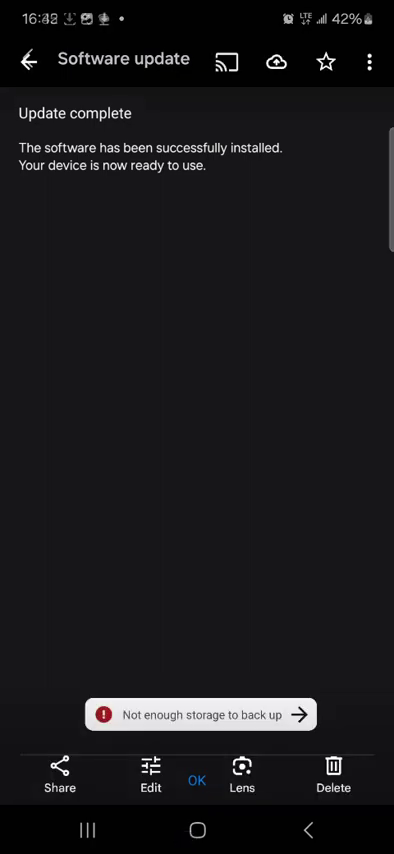
left_click(197, 830)
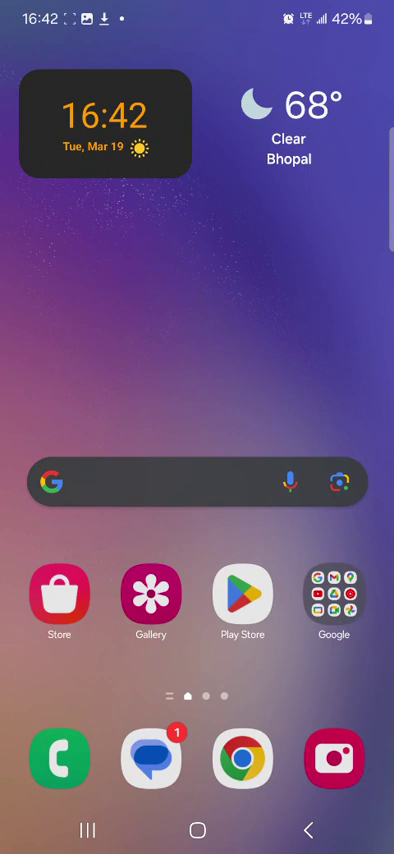
Step: Bring Firefox back from the recent apps list, showing its 66-tab grid
left_click(87, 830)
left_click_drag(30, 350, 250, 350)
left_click(100, 400)
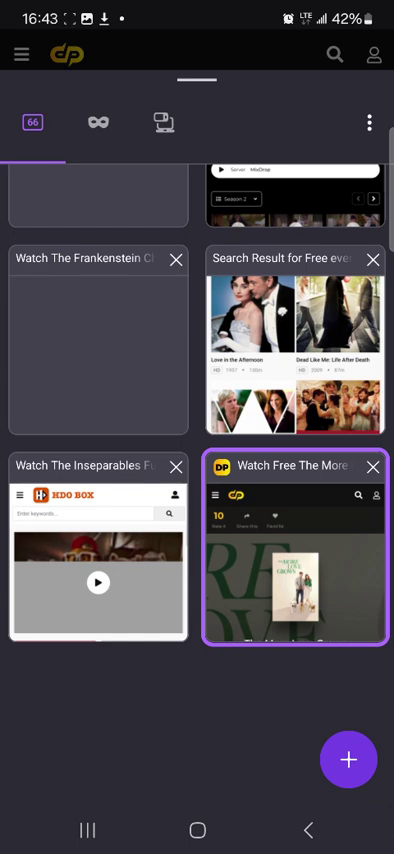
scroll(197, 400, "up", 2)
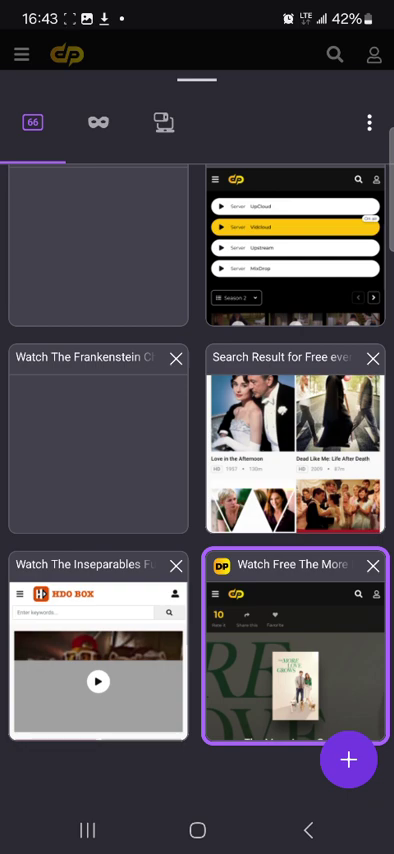
scroll(197, 450, "up", 3)
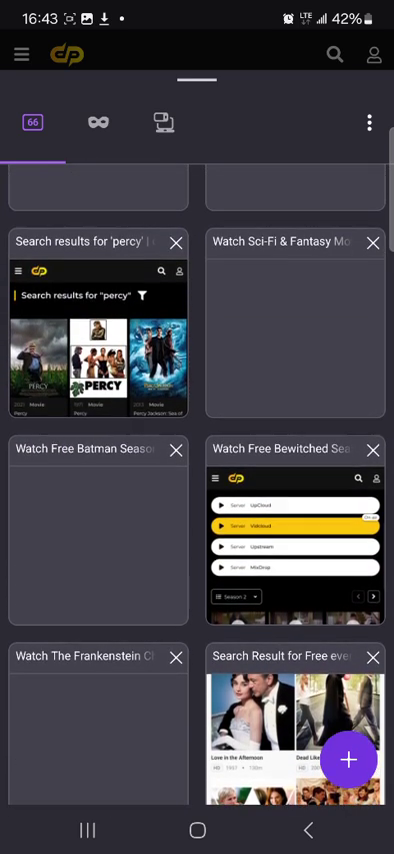
Step: Switch to the Bewitched tab, dismiss the pop-up and close an ad tab
left_click(295, 515)
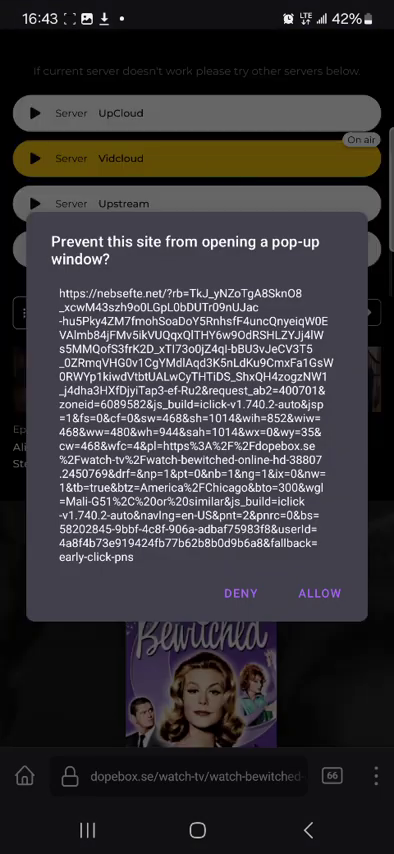
left_click(261, 652)
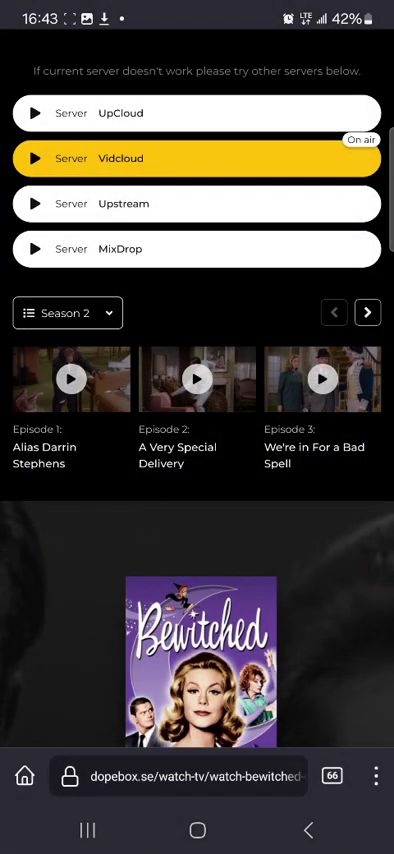
scroll(200, 400, "up", 2)
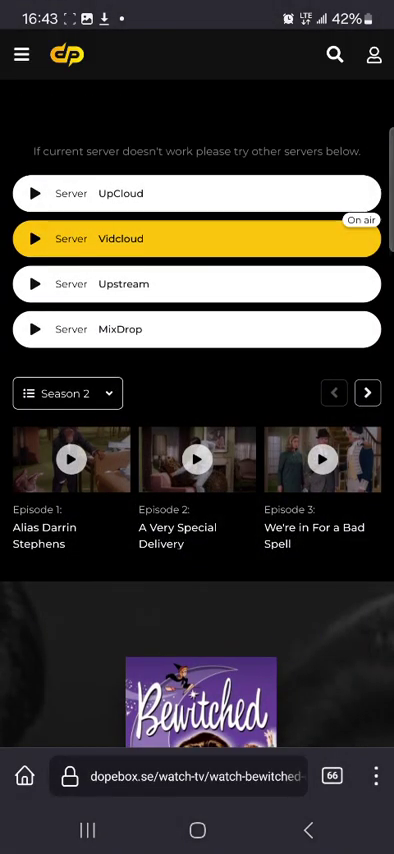
mouse_move(301, 480)
left_mouse_down()
mouse_move(60, 480)
mouse_move(100, 480)
left_mouse_up()
scroll(200, 400, "up", 5)
scroll(200, 400, "down", 5)
left_click(267, 566)
left_click(308, 830)
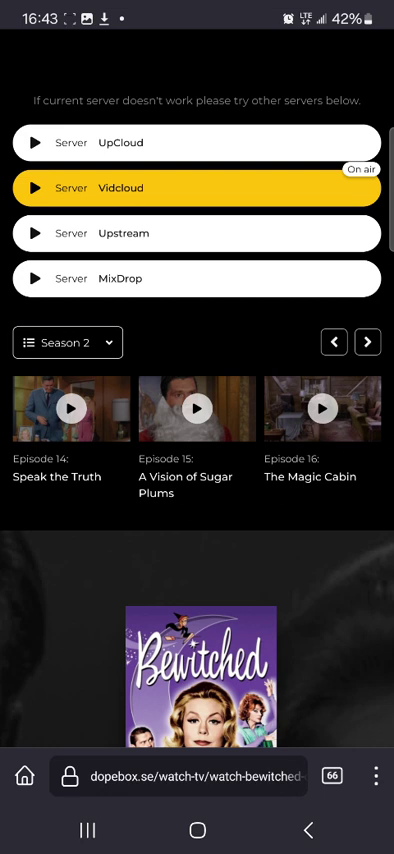
Step: Start Season 2 Episode 14, Speak the Truth, on the Vidcloud server
left_click_drag(100, 410, 230, 410)
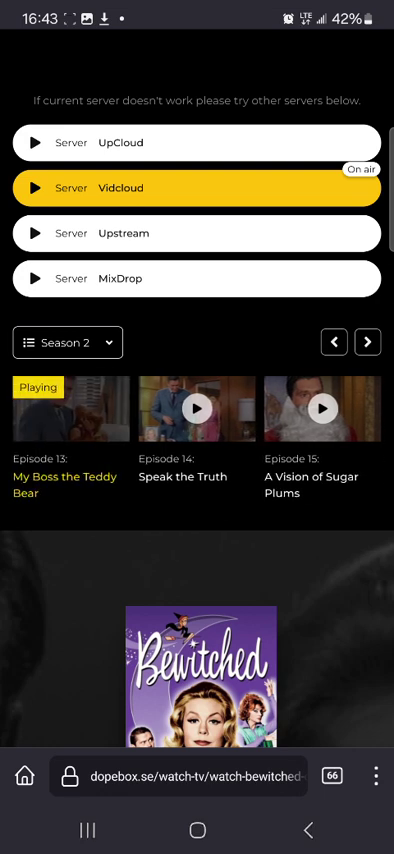
left_click(197, 408)
left_click(308, 830)
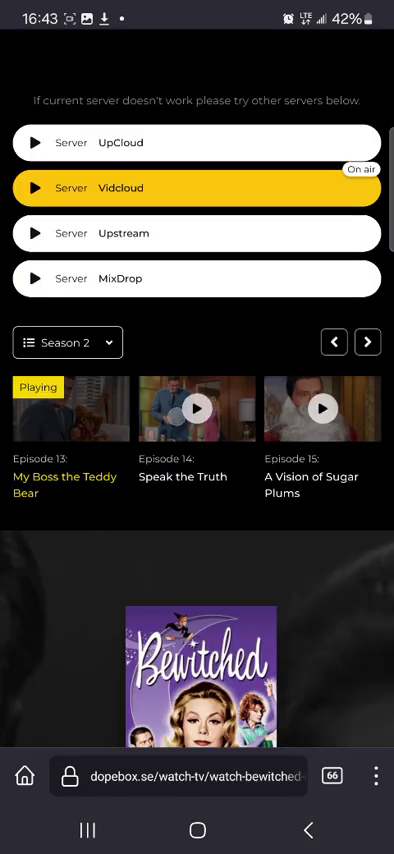
scroll(197, 450, "up", 5)
left_click_drag(250, 440, 120, 440)
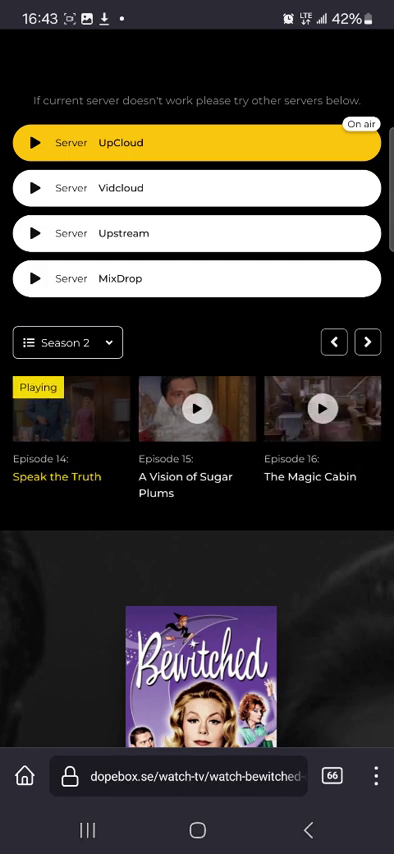
left_click(197, 188)
scroll(197, 400, "up", 5)
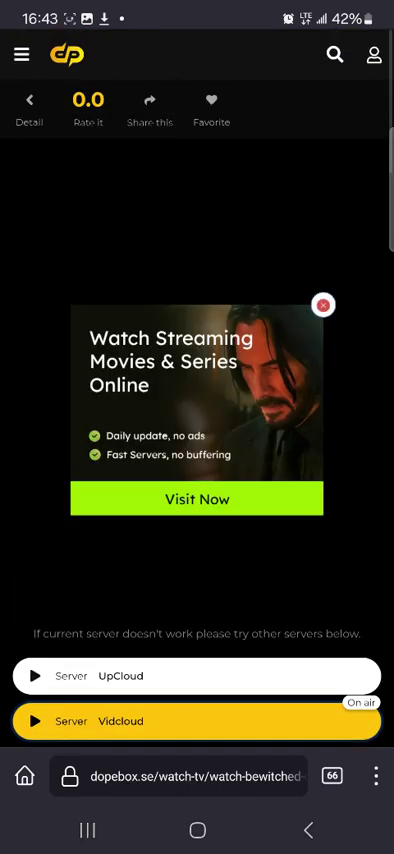
Step: Get the Bewitched episode playing on Vidcloud after trying UpCloud, then return home
left_click(322, 305)
left_click(308, 830)
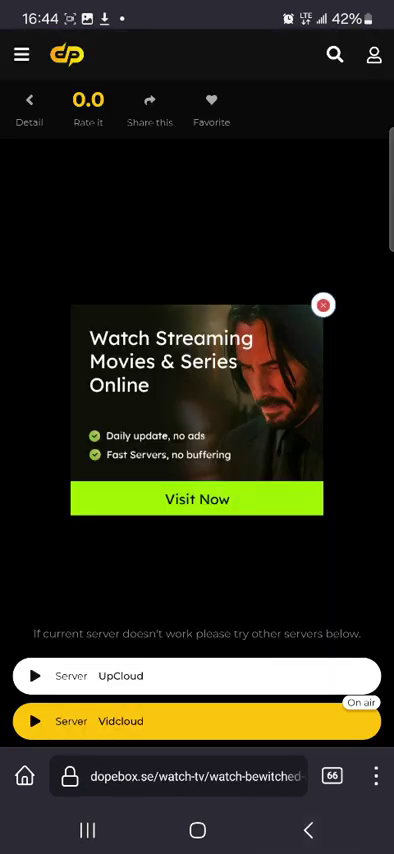
left_click(150, 167)
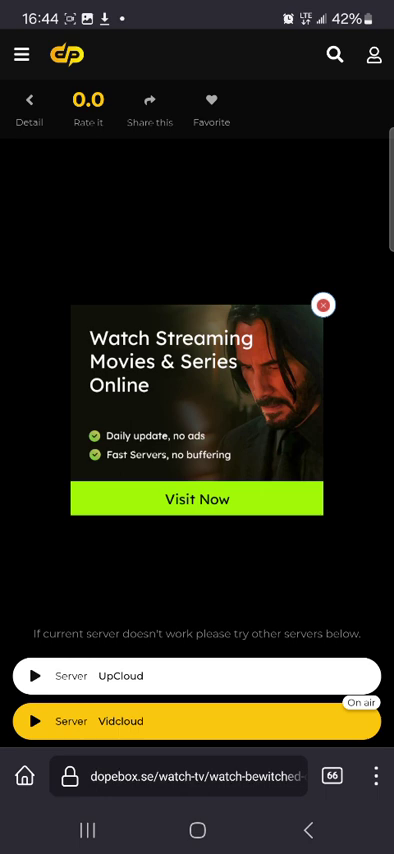
left_click(197, 675)
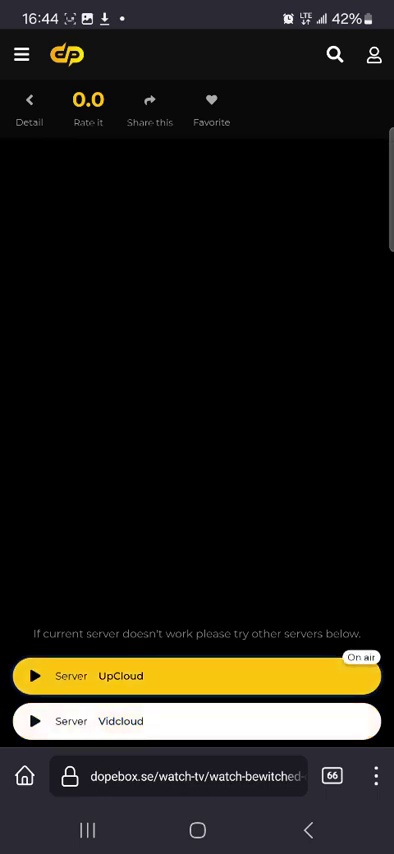
left_click(200, 219)
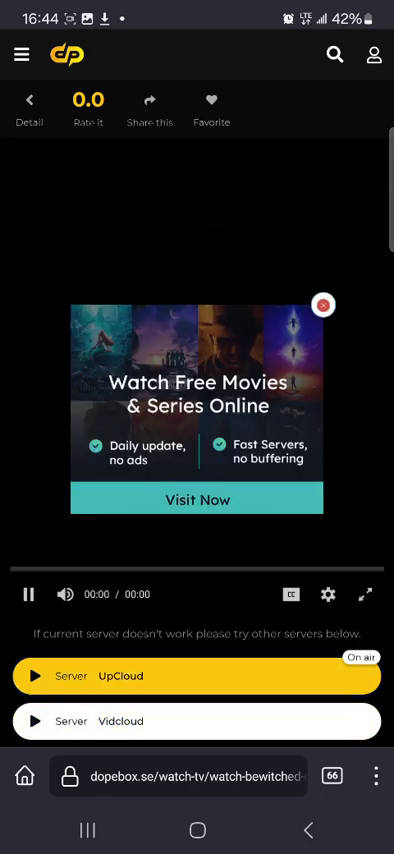
left_click(197, 721)
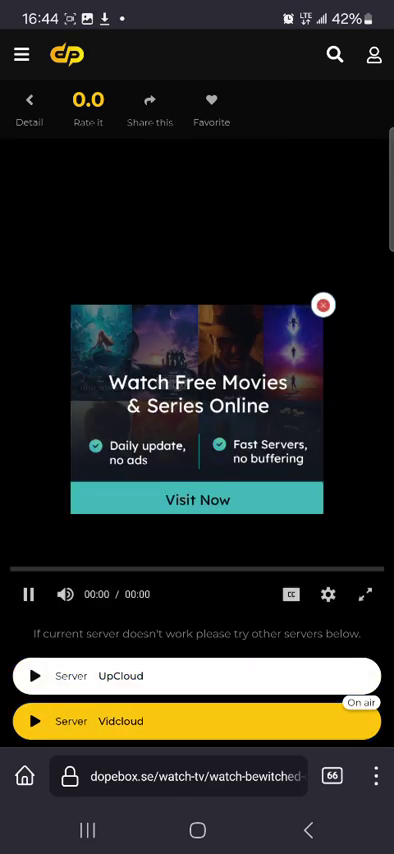
left_click(322, 304)
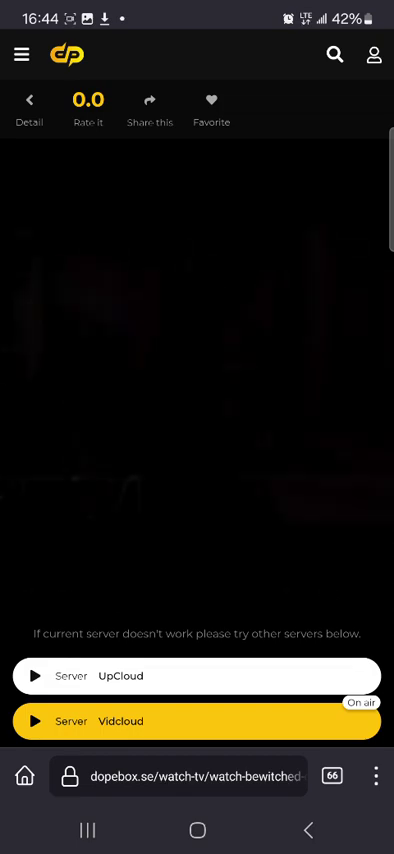
left_click(197, 830)
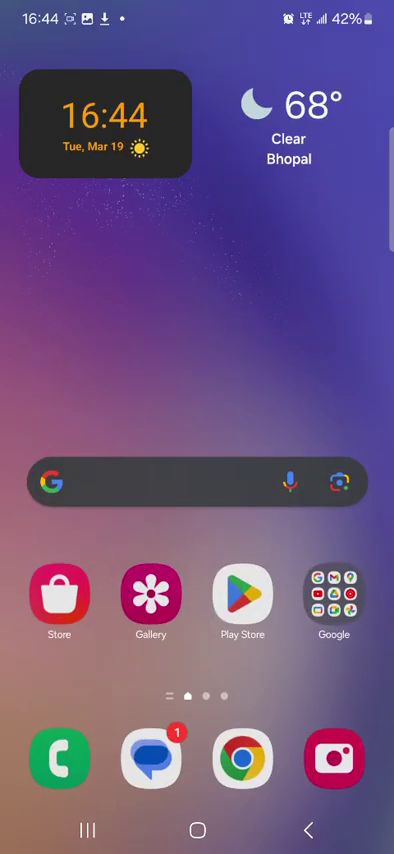
Step: Photograph the shovel's welded blade joint zoomed in with Camera, then return home
left_click(334, 758)
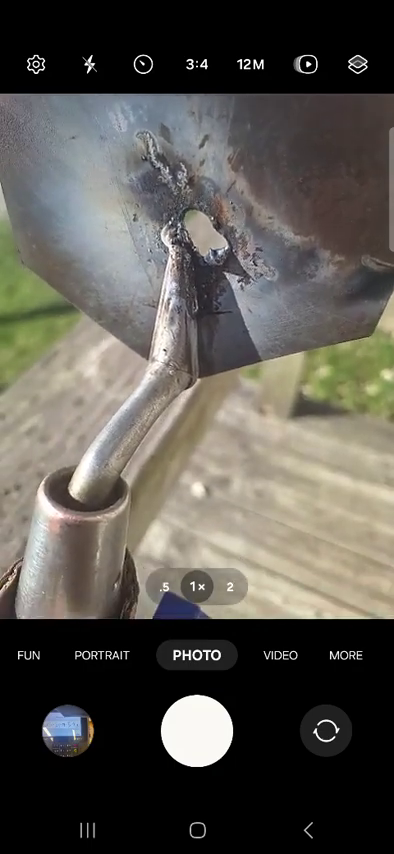
scroll(197, 350, "up", 3)
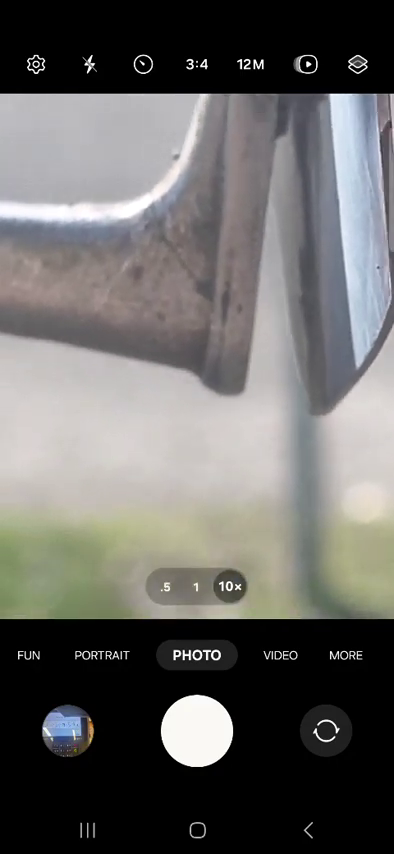
left_click_drag(229, 586, 197, 570)
left_click_drag(150, 570, 200, 570)
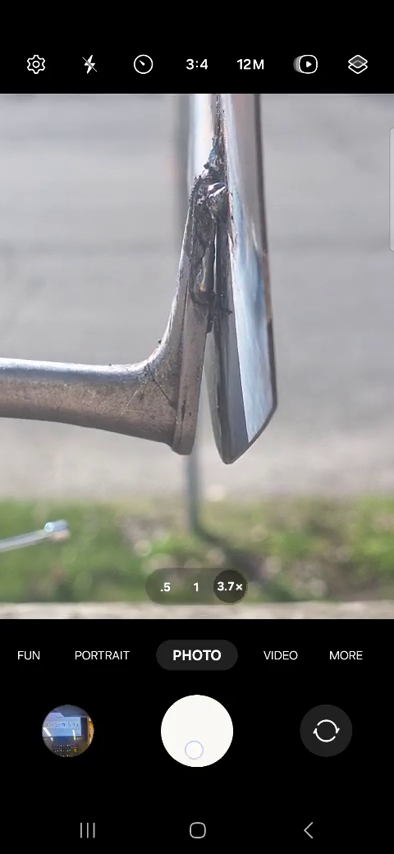
left_click(197, 731)
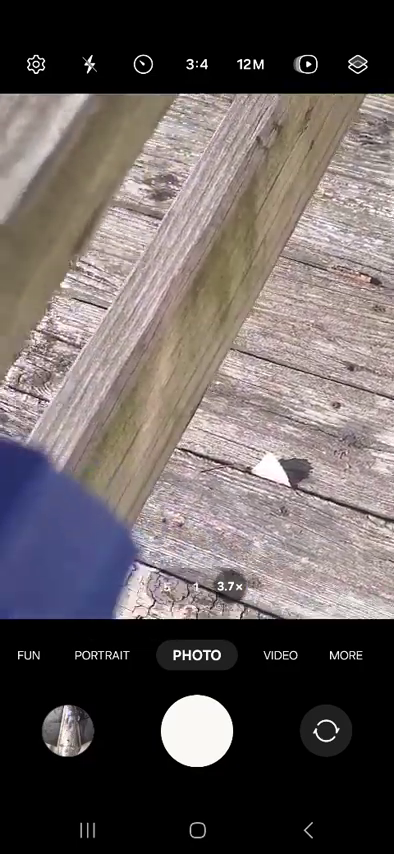
left_click(197, 830)
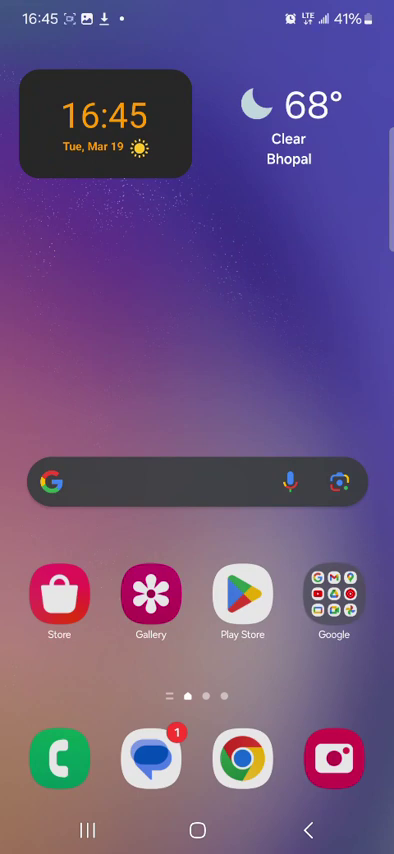
Step: Capture a second side-view weld photo at about 6.2x zoom, then return home
left_click(333, 593)
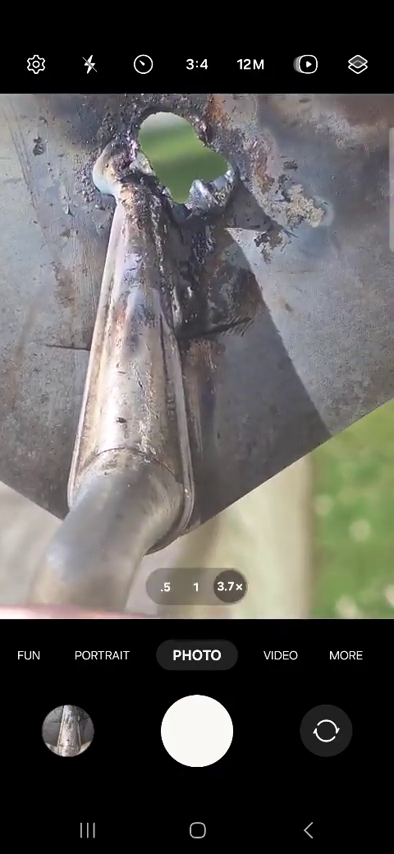
left_click(229, 586)
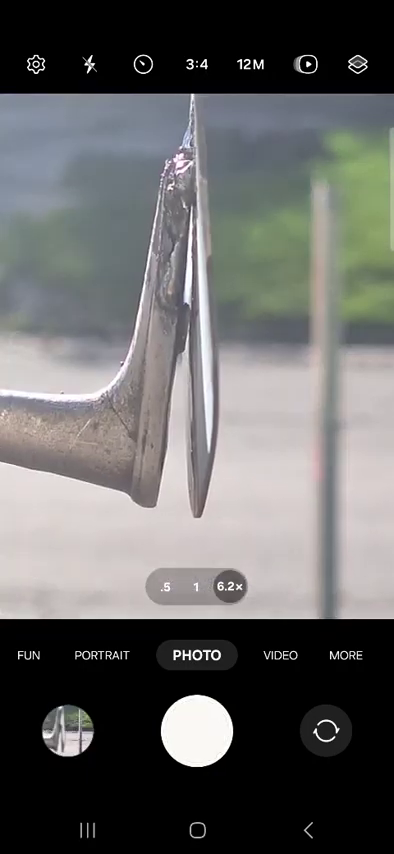
left_click(197, 731)
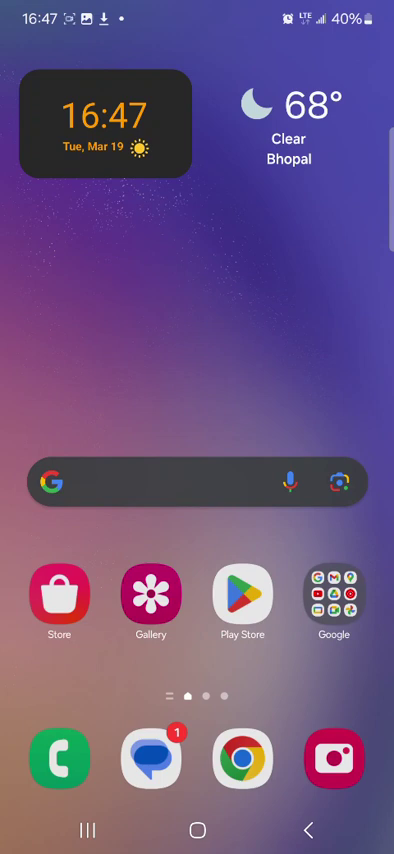
left_click(151, 758)
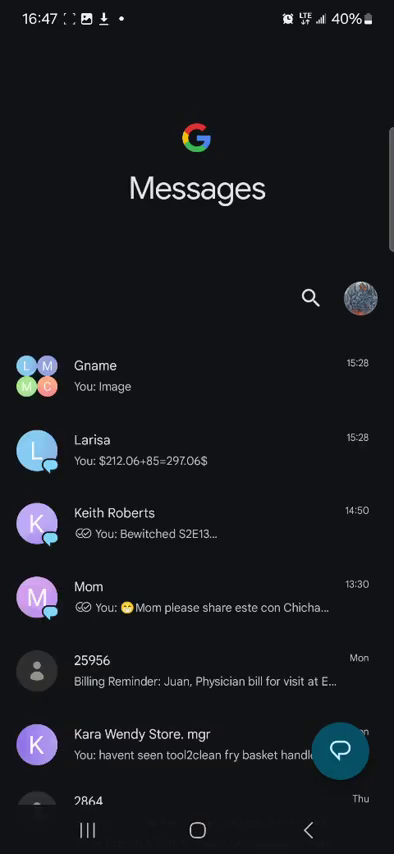
left_click(150, 743)
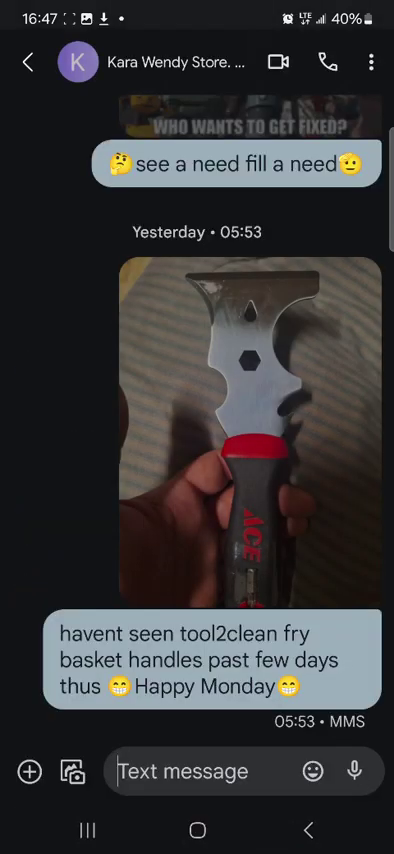
left_click(70, 763)
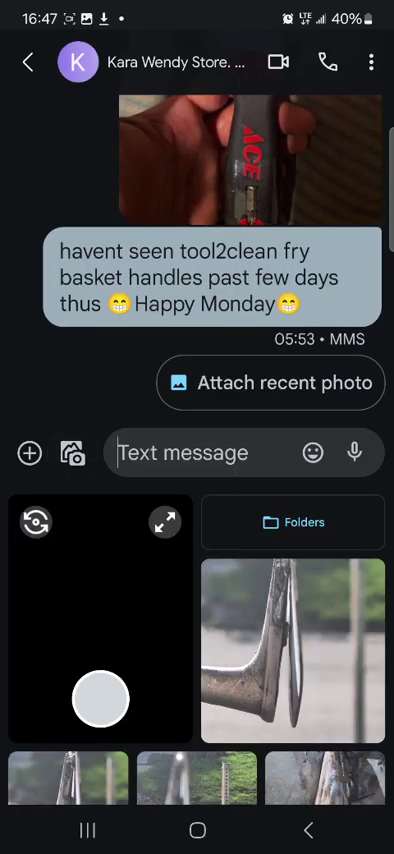
scroll(197, 650, "down", 3)
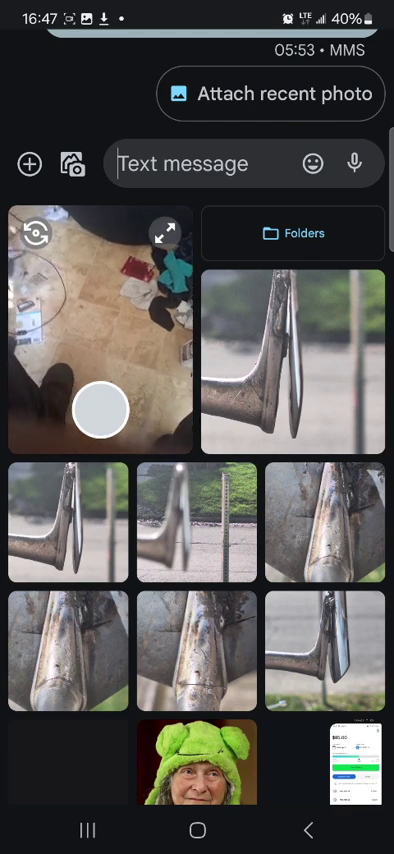
left_click(293, 360)
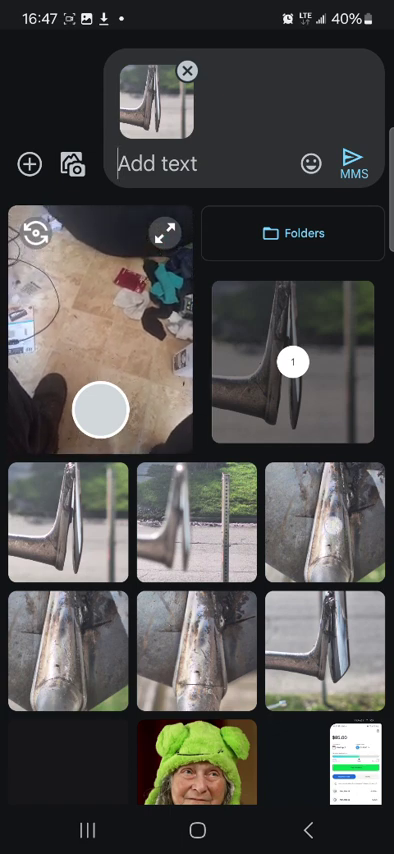
left_click(325, 522)
left_click(157, 163)
left_click(43, 508)
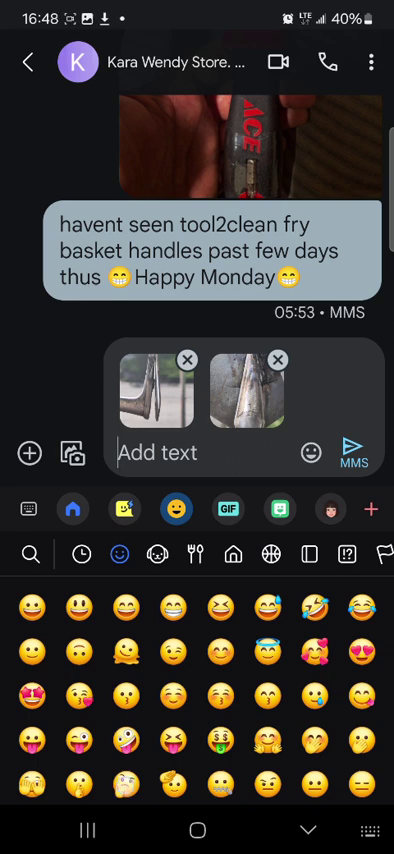
Step: Insert and remove a thinking-face emoji, then return to the letter keyboard
left_click(125, 784)
left_click(355, 765)
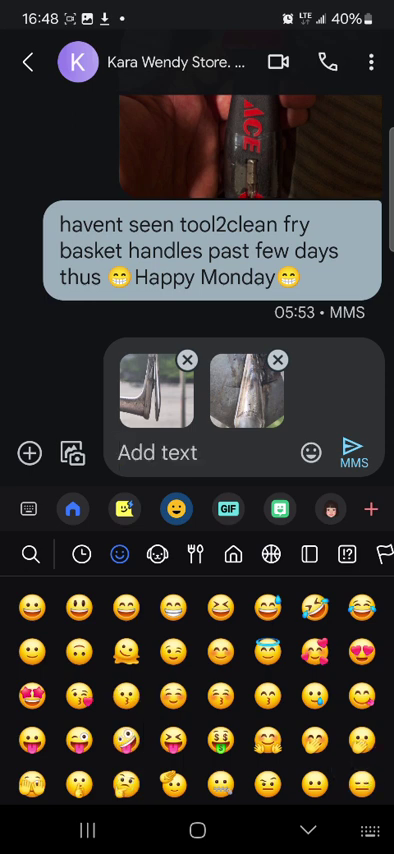
left_click(28, 509)
type("attempt")
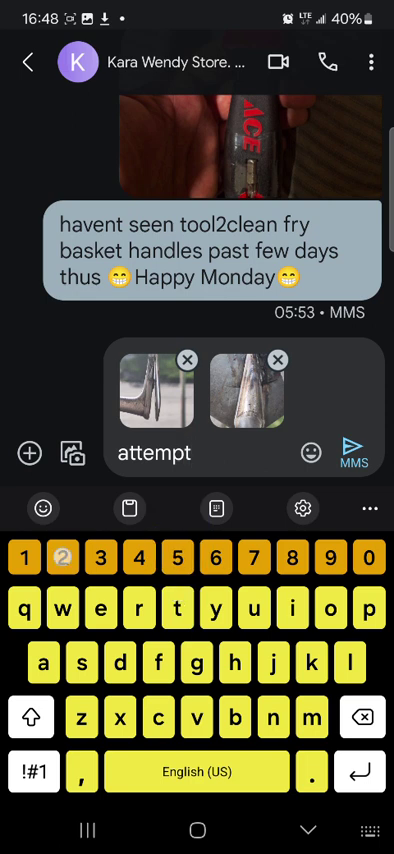
type("2reatt")
Step: Caption the photos 'attempt2reattach spatchula blade2handle failed' with 'pero' on a new line
key("BackSpace")
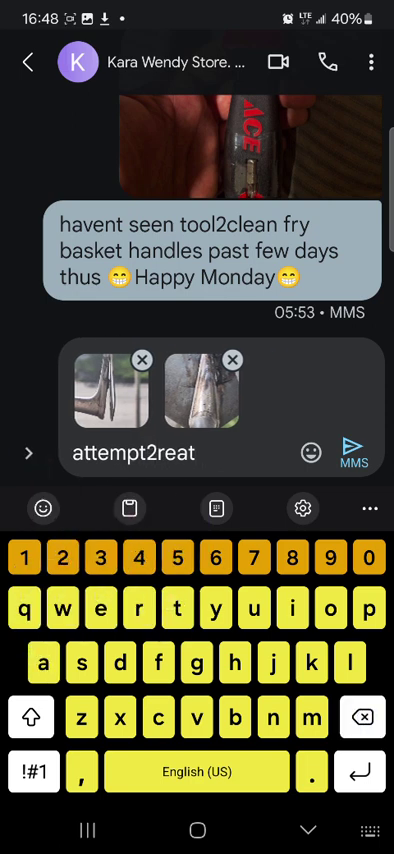
type("tach")
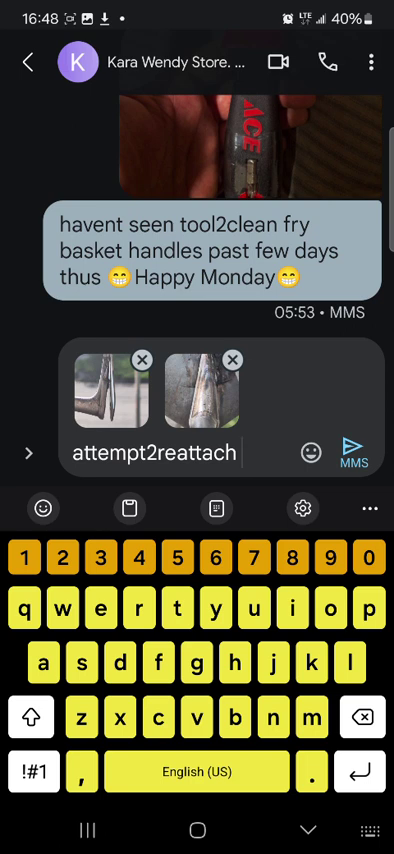
type("spatchula ")
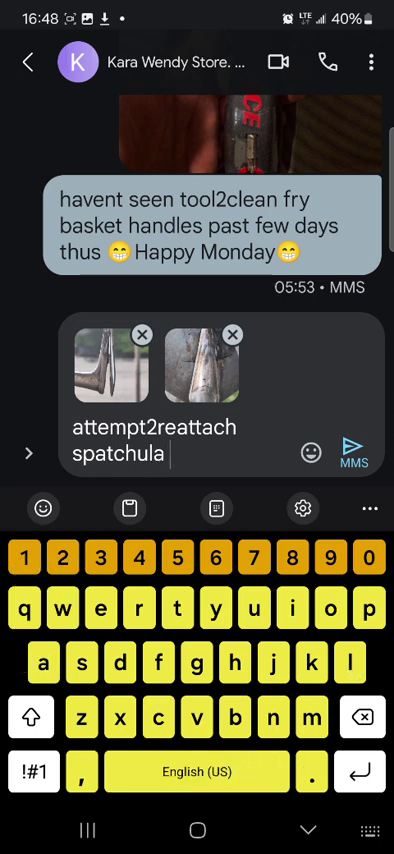
type("blade")
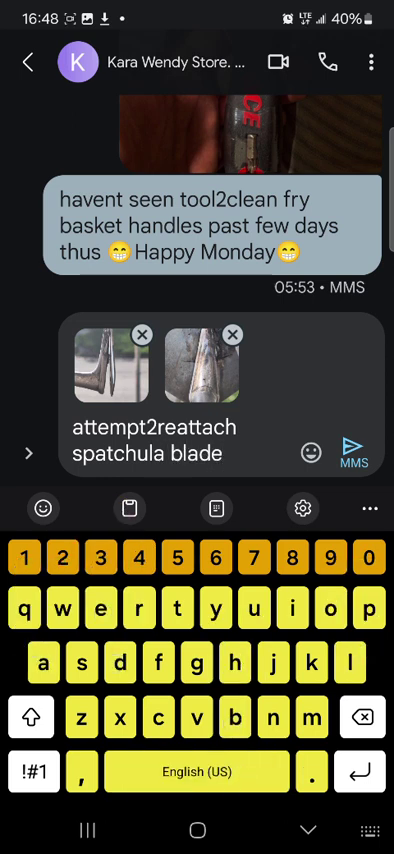
type("2handle f")
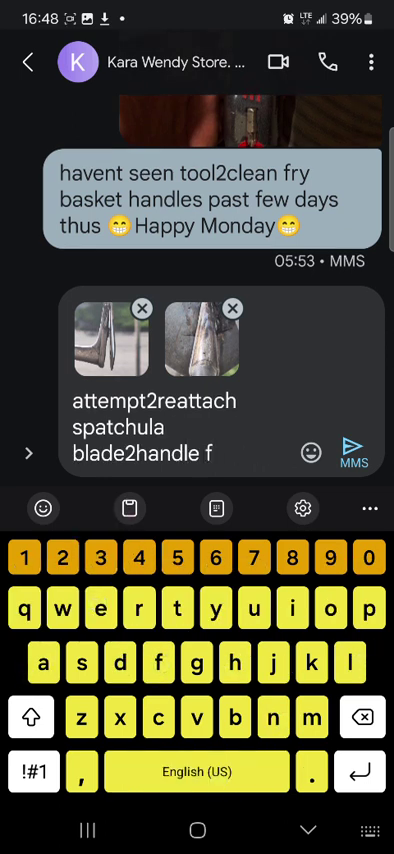
type("ailed")
key("Return")
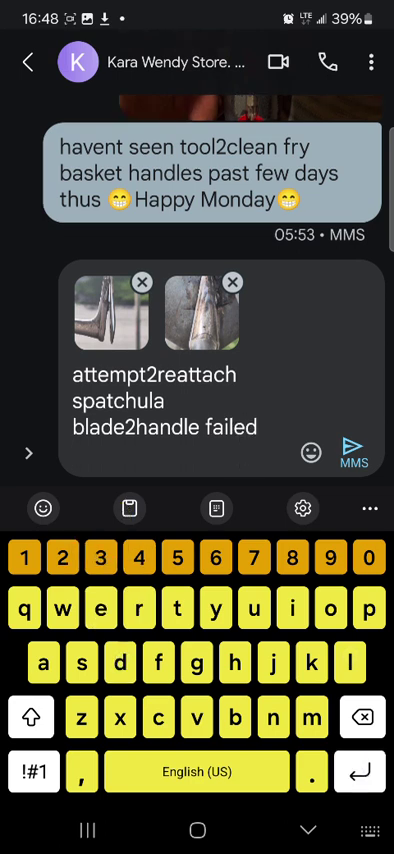
type("pero")
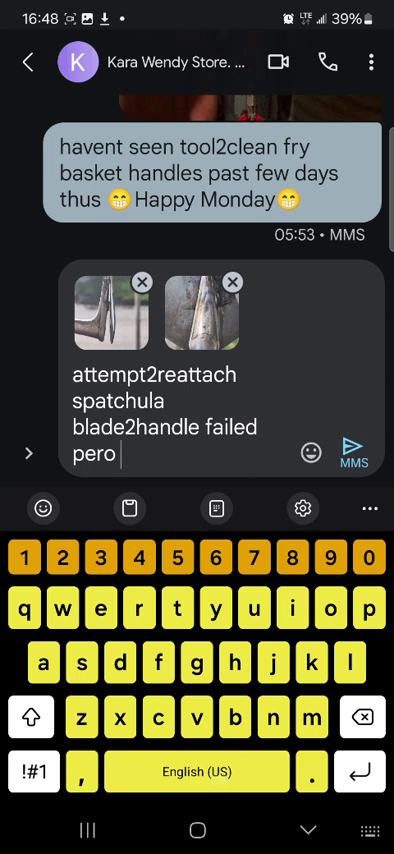
type(" noticed ")
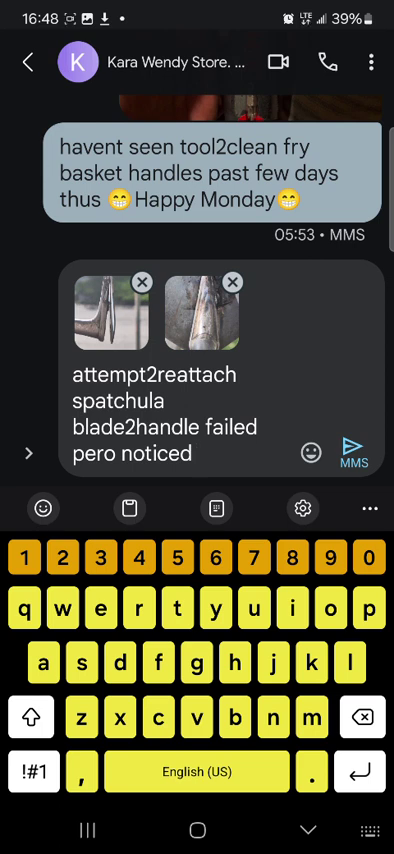
type("crack")
left_click(35, 771)
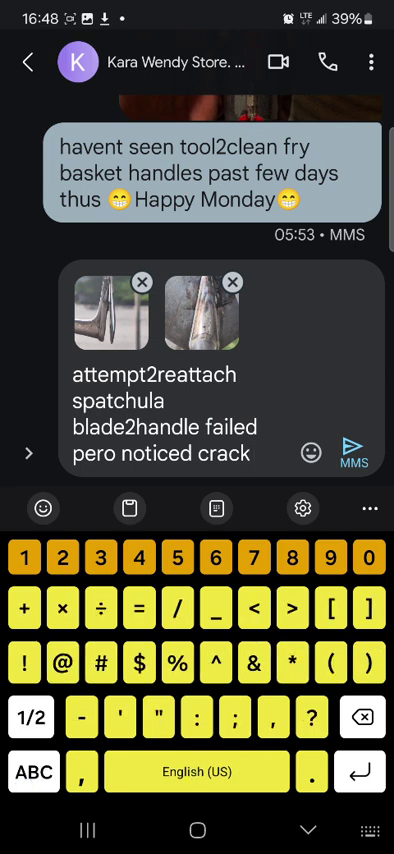
key("BackSpace")
key("BackSpace")
key("BackSpace")
key("BackSpace")
key("BackSpace")
key("BackSpace")
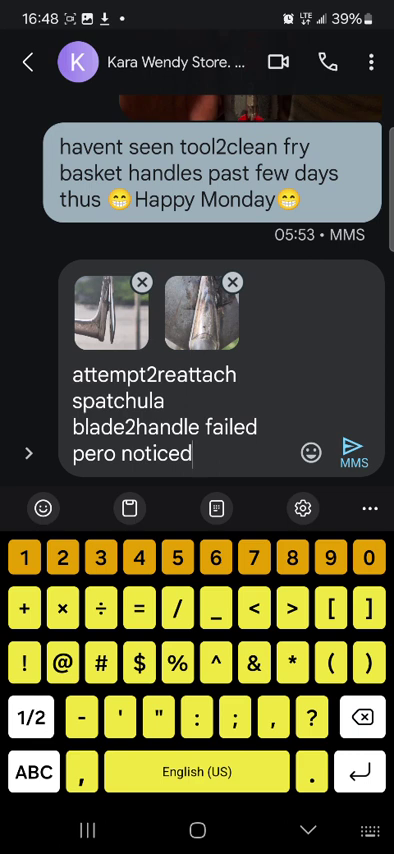
key("BackSpace")
key("BackSpace")
key("BackSpace")
key("BackSpace")
key("BackSpace")
key("BackSpace")
key("BackSpace")
key("BackSpace")
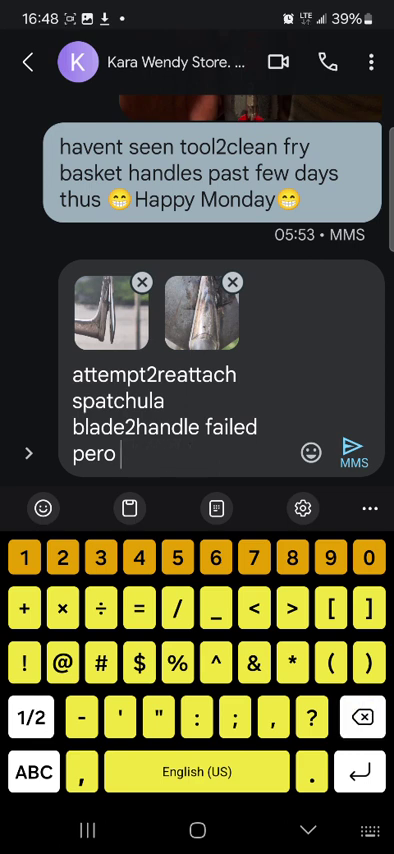
Step: Continue the caption with '@ handle curve base which happens to look like a frown', fixing the 'bace' typo
left_click(35, 771)
type("never noticed t")
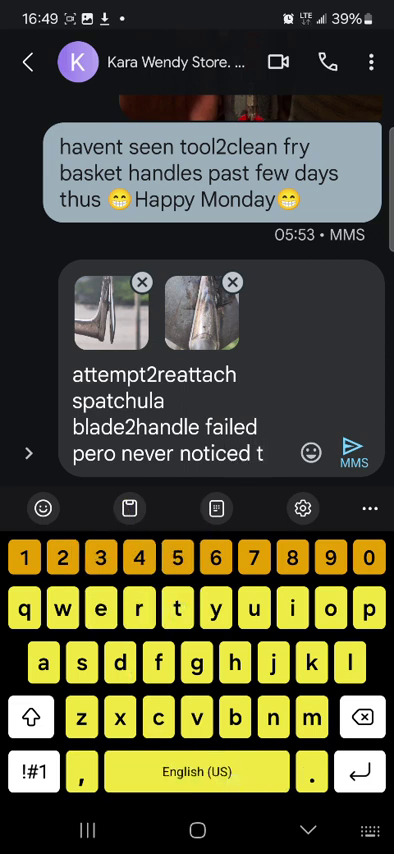
type("hat ")
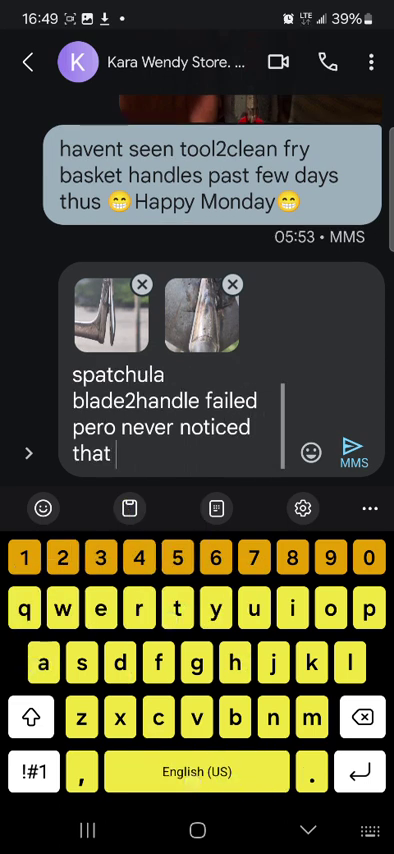
type("crack")
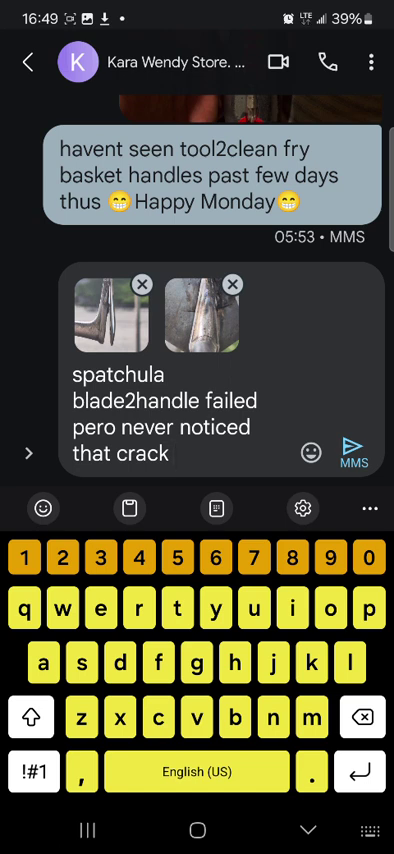
left_click(34, 771)
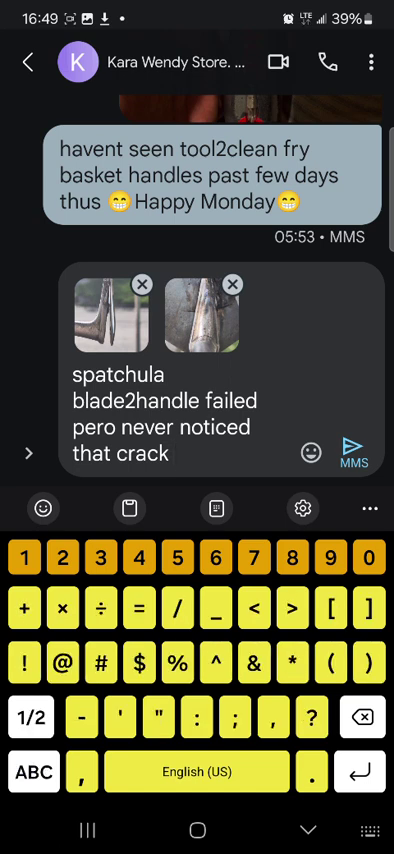
left_click(62, 663)
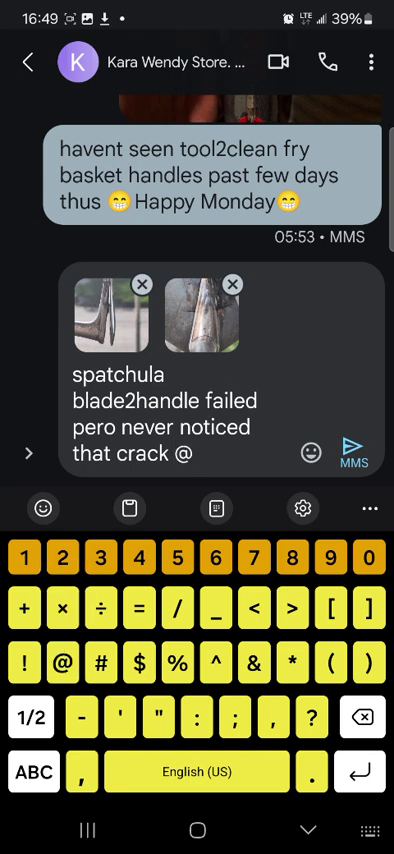
left_click(196, 771)
left_click(34, 771)
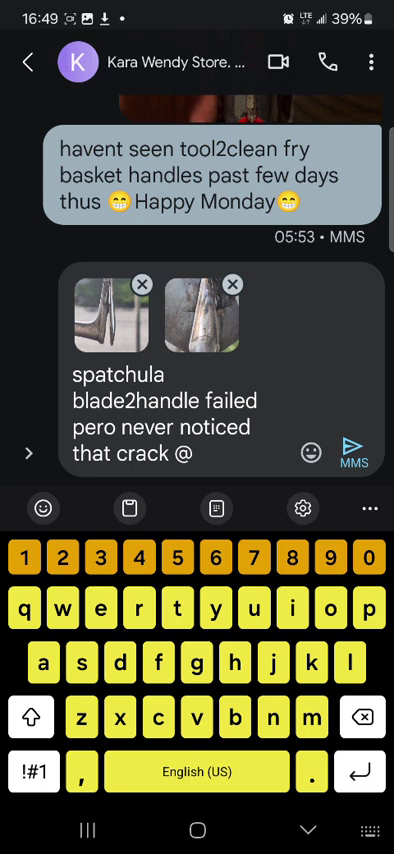
type("handle ")
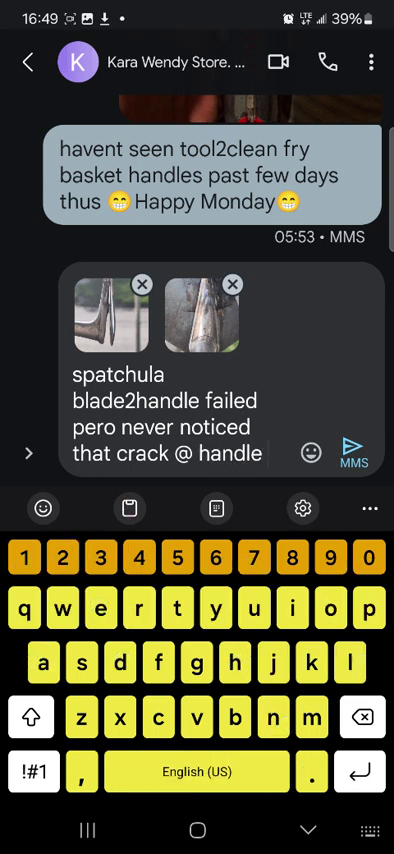
type("curve bace w")
key("BackSpace")
key("BackSpace")
key("BackSpace")
key("BackSpace")
type("se which happens to look like a frown ")
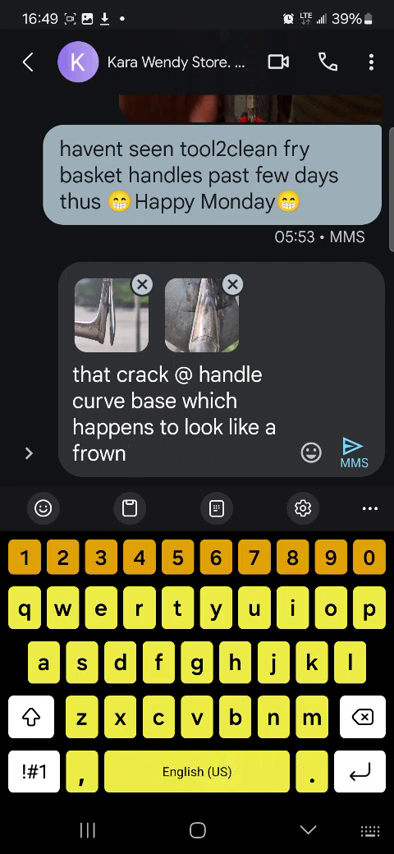
type("froun")
Step: Erase the stray 'froun' and start a fresh line after 'frown'
key("BackSpace")
key("BackSpace")
key("BackSpace")
key("BackSpace")
key("BackSpace")
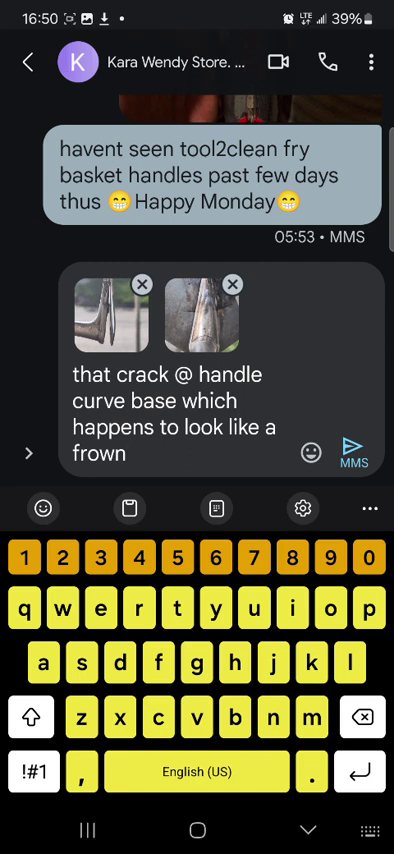
key("Return")
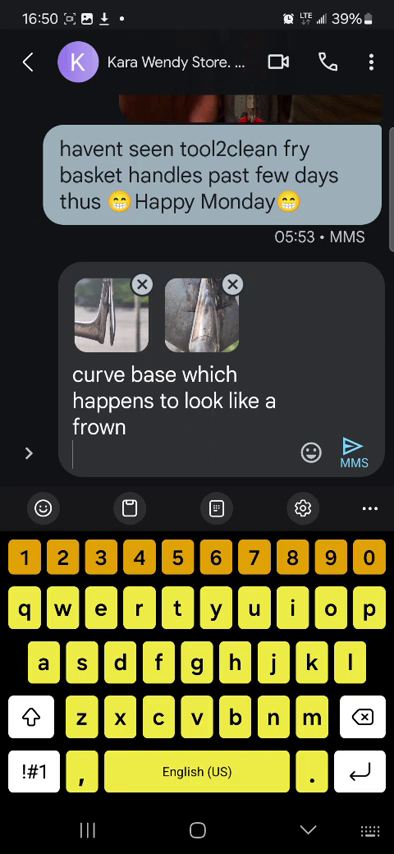
Step: Add a 🤔 with the spot-weld 'broke off' line and 'that crack looks like eye slits'
left_click(43, 508)
left_click(125, 785)
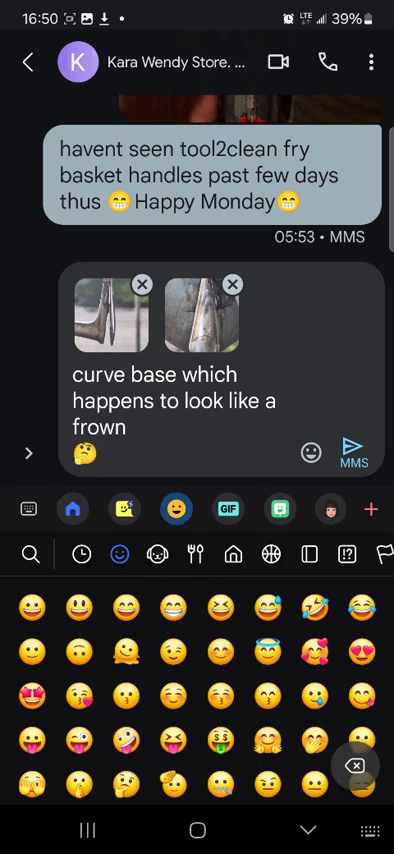
left_click(27, 508)
type("wh")
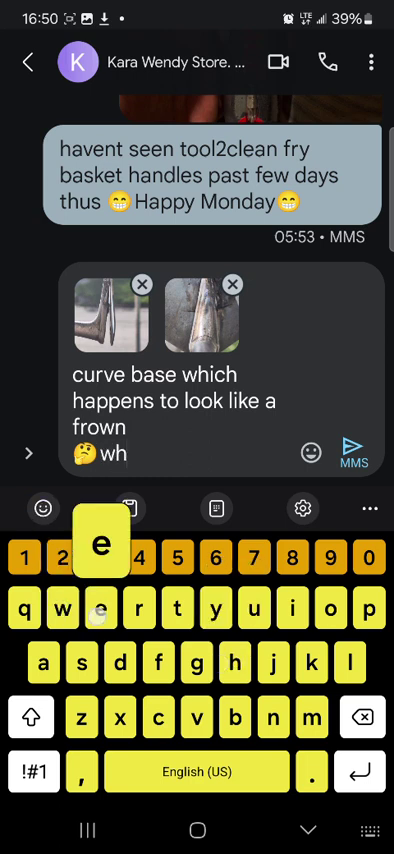
type("ere mamufacturer spot weld")
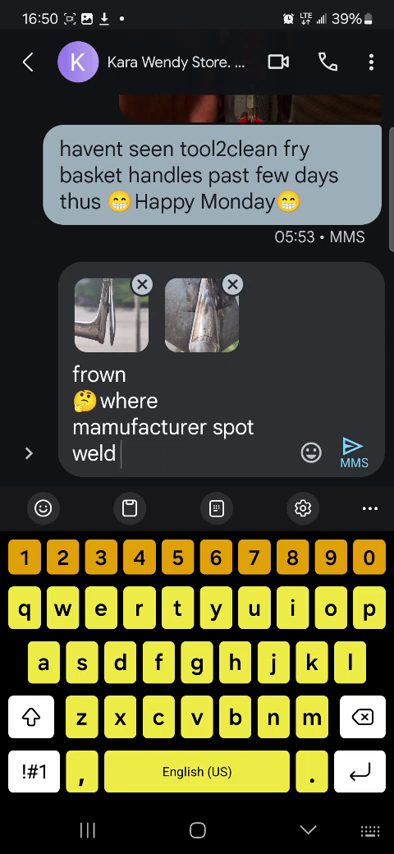
type("broke off")
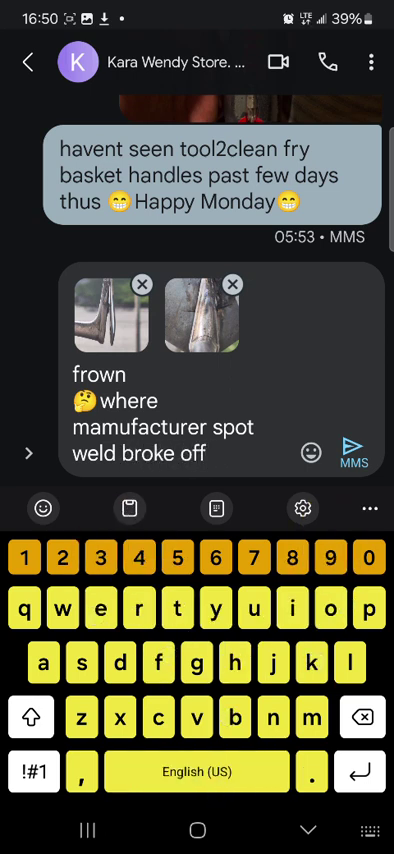
key("Return")
type("c")
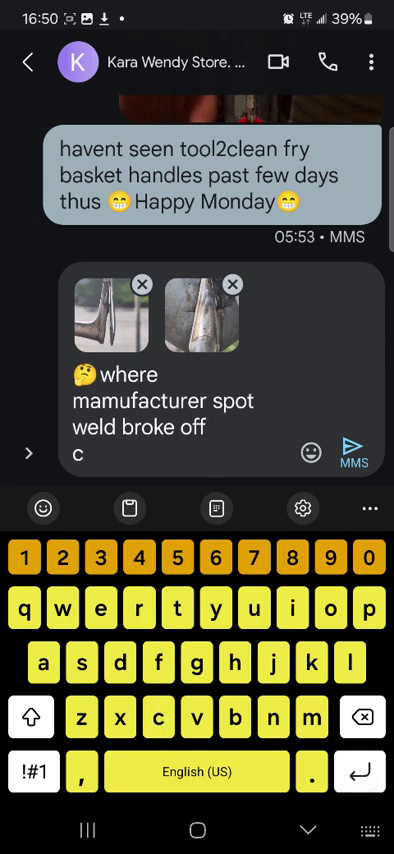
key("BackSpace")
type("t")
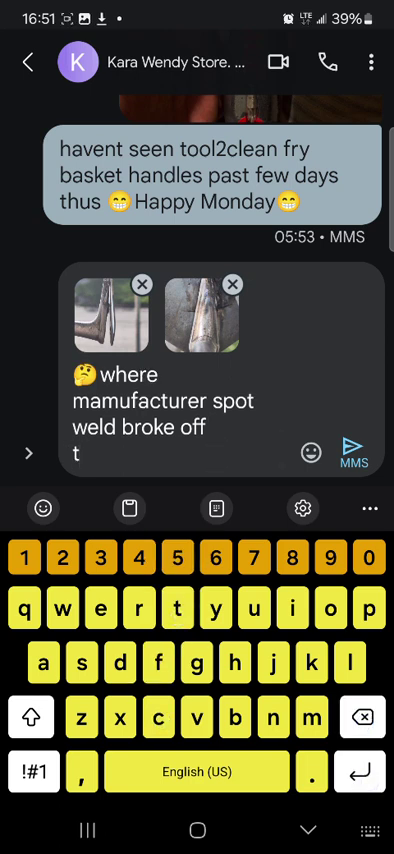
type("hat crack looks llike")
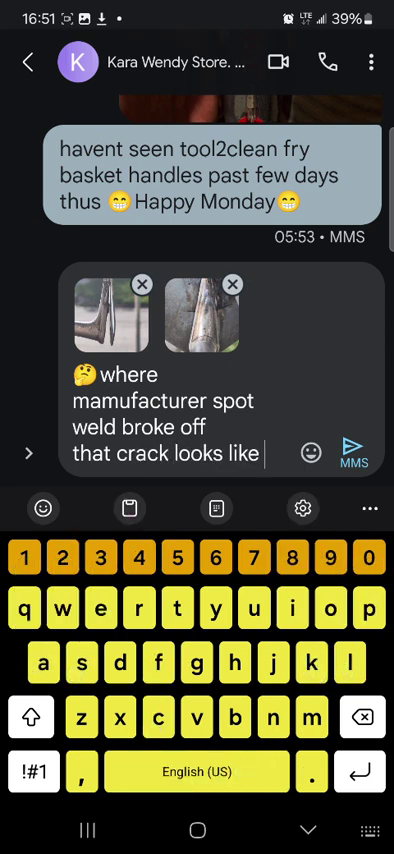
type(" eye")
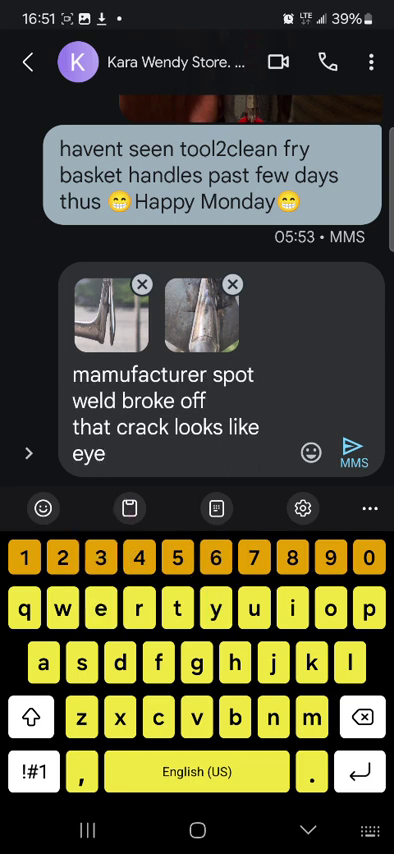
type(" slits")
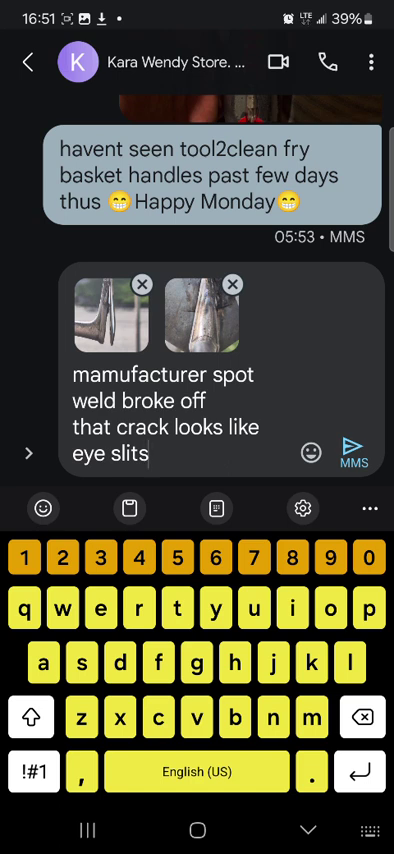
key("Return")
Step: Add a second 🤔 followed by the line 'squishing meat' and a new line
left_click(43, 508)
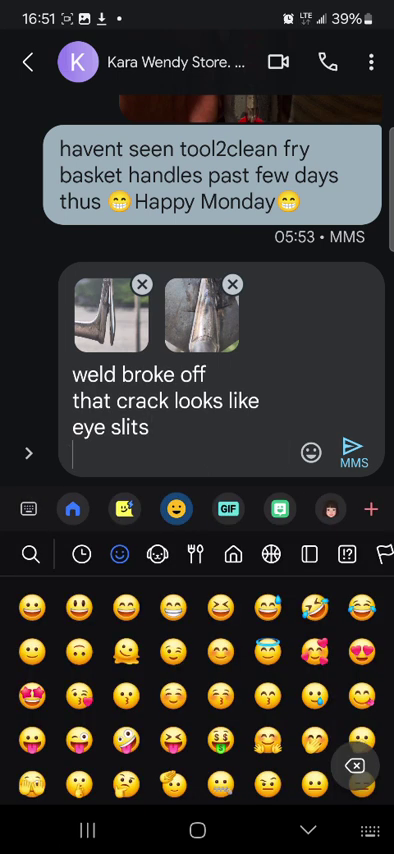
left_click(126, 784)
left_click(28, 509)
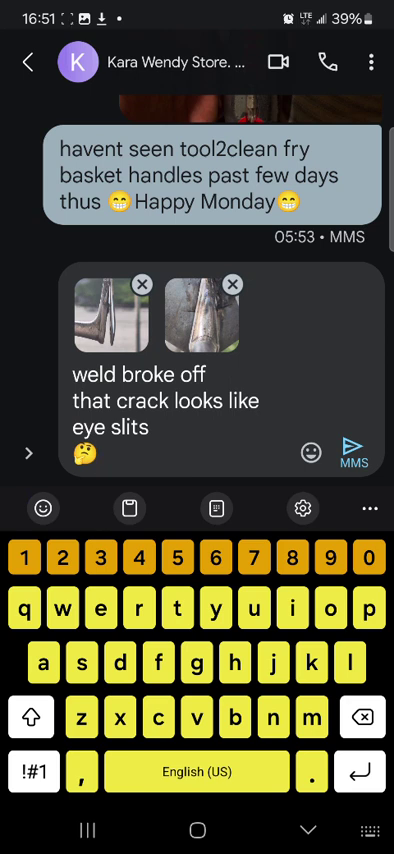
key("Return")
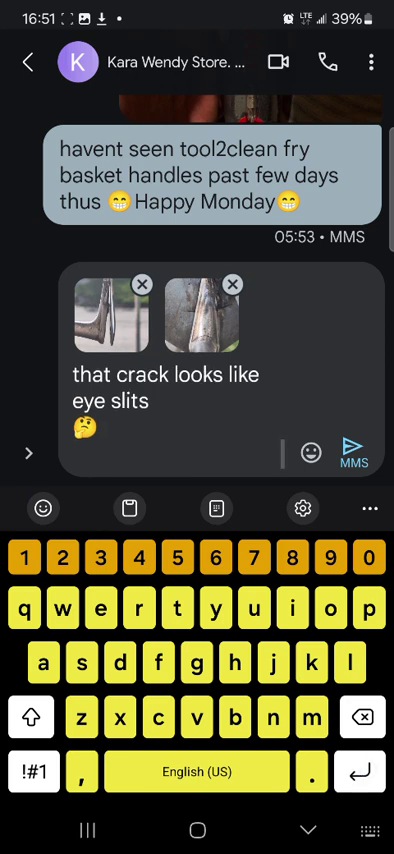
type("squishing ")
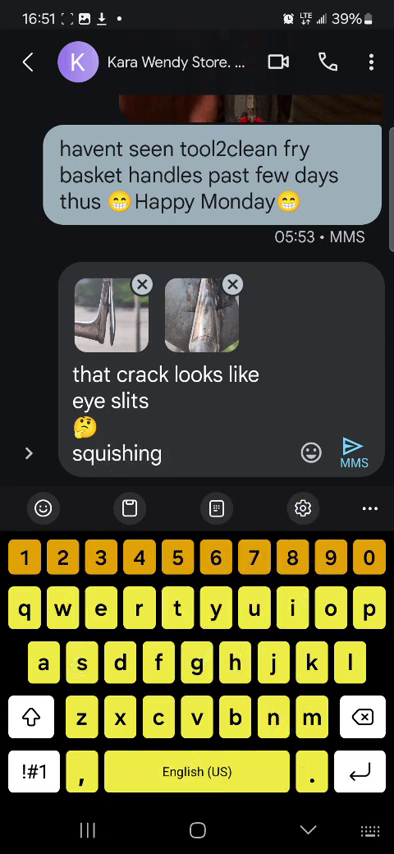
type("meat")
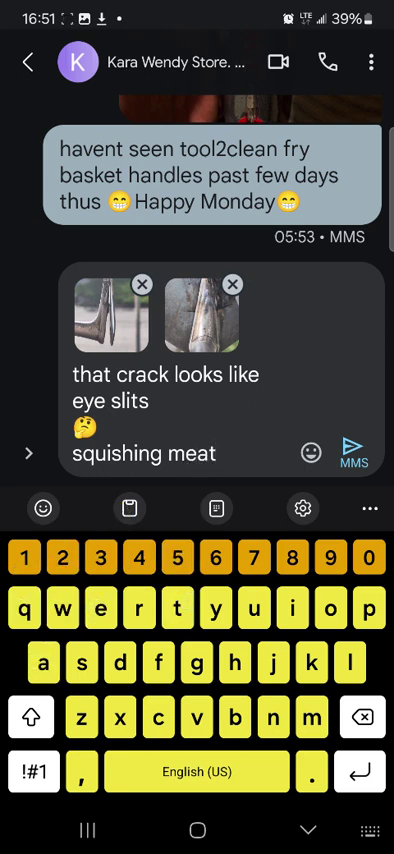
key("Return")
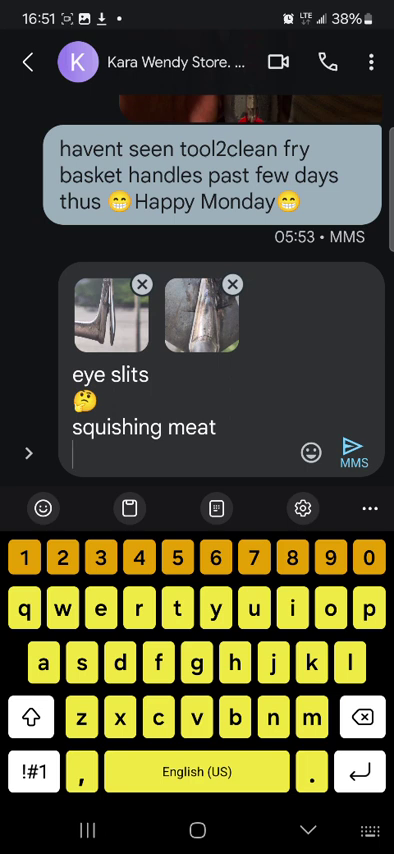
type("they")
Step: Replace the partly typed word with a 😱 emoji below 'squishing meat'
key("BackSpace")
key("BackSpace")
key("BackSpace")
key("BackSpace")
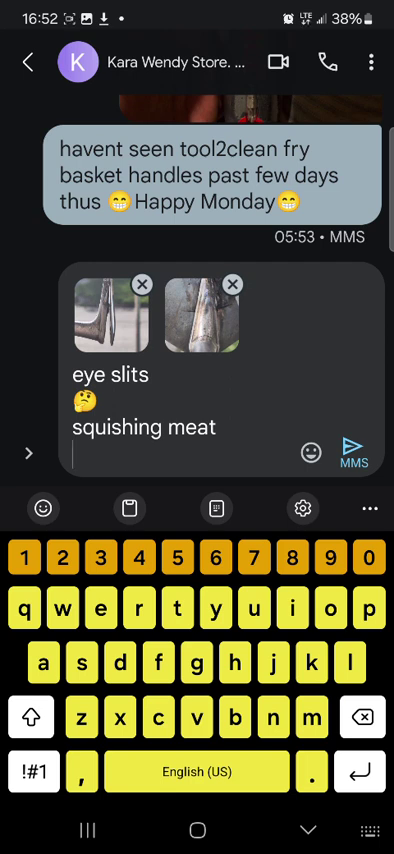
left_click(43, 508)
scroll(197, 680, "down", 5)
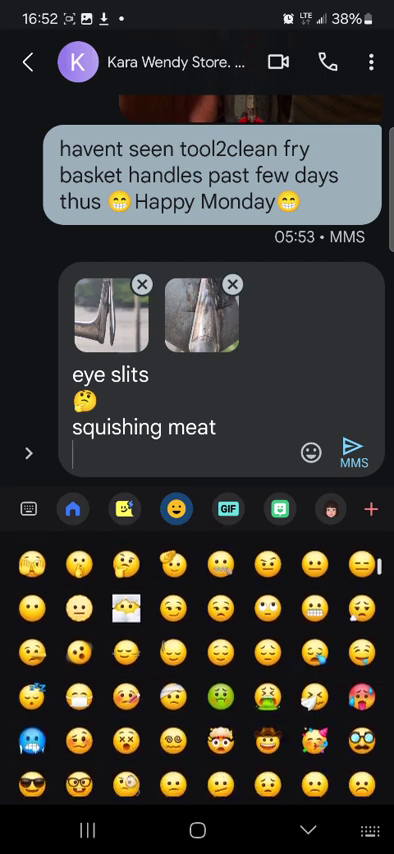
scroll(197, 680, "down", 4)
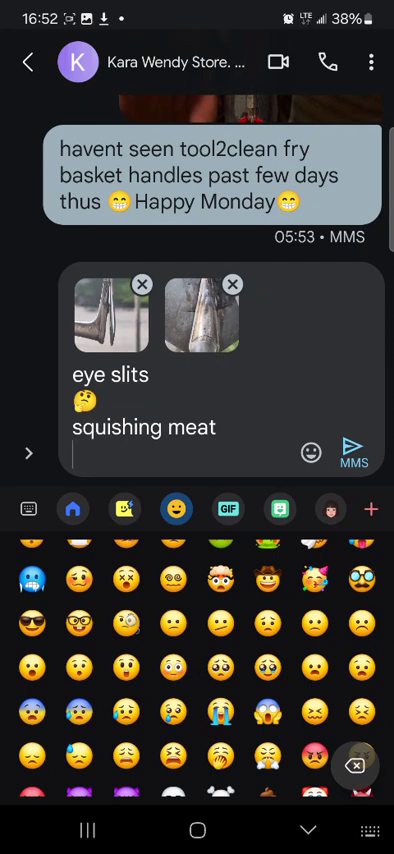
left_click(267, 712)
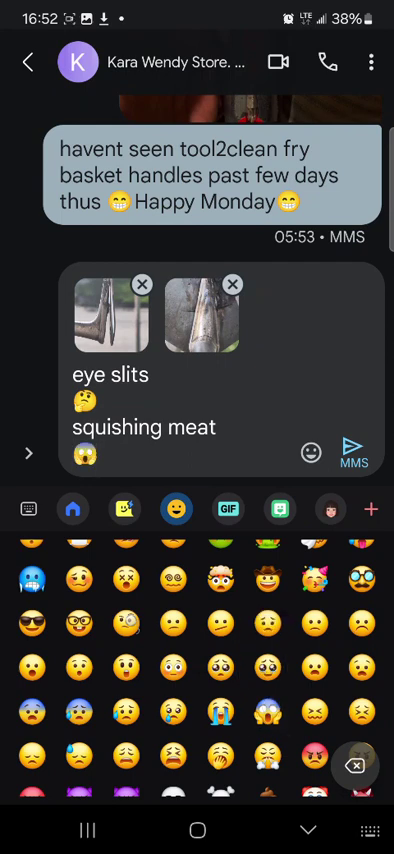
left_click(28, 509)
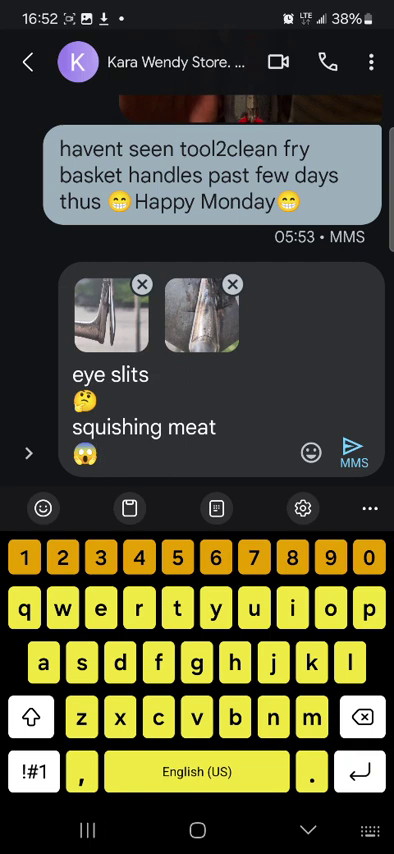
Step: Remove the 😱 and 'meat', and add lines 'irregardless' and 'yo burnt hole in spatchula blade'
key("BackSpace")
key("BackSpace")
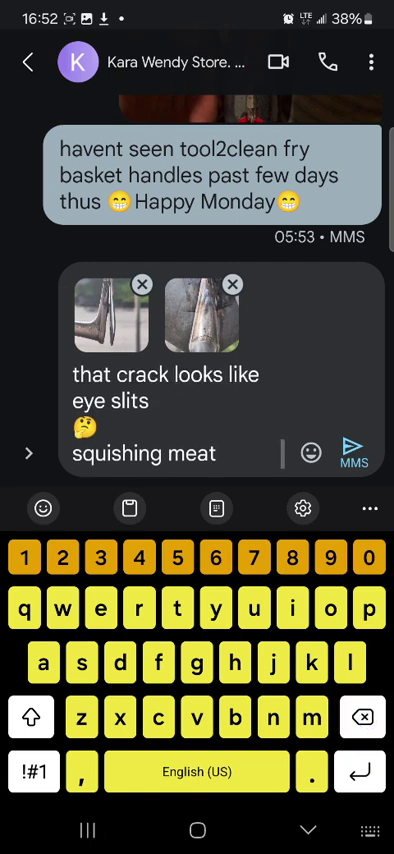
key("BackSpace")
key("BackSpace")
key("BackSpace")
key("BackSpace")
key("BackSpace")
key("BackSpace")
key("BackSpace")
key("BackSpace")
key("BackSpace")
key("BackSpace")
key("BackSpace")
key("BackSpace")
key("BackSpace")
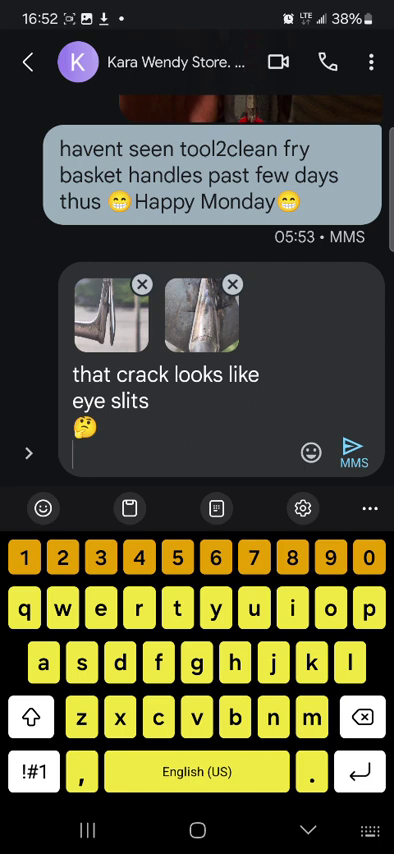
type("weld broke off")
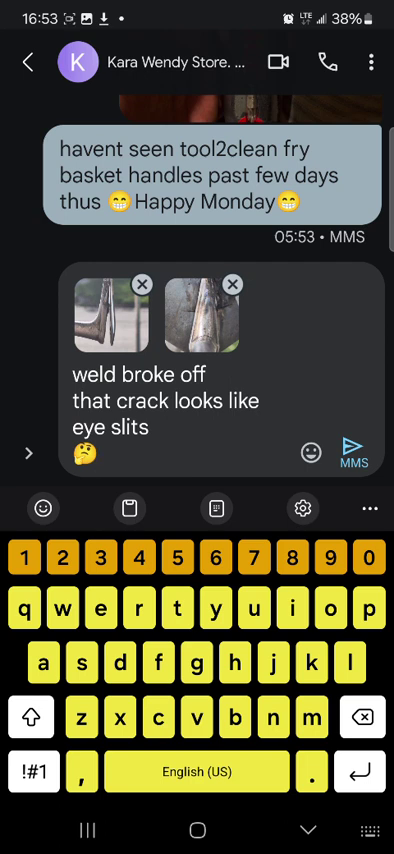
left_click(360, 771)
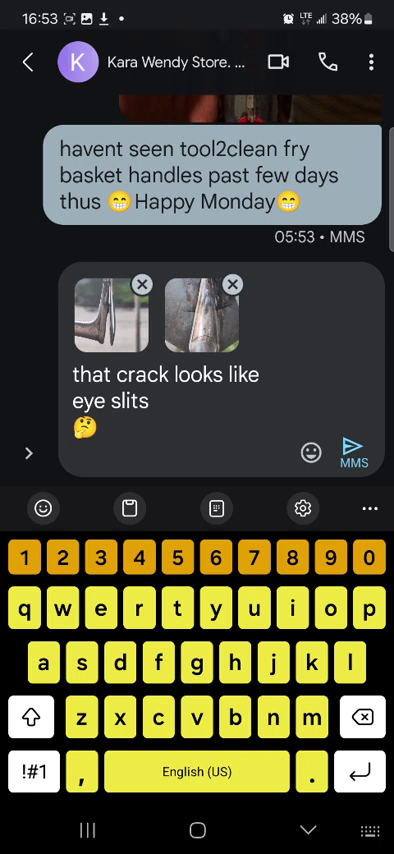
type("ir")
type("regardless")
key("Return")
type("yo burnt hole in spatchula blade")
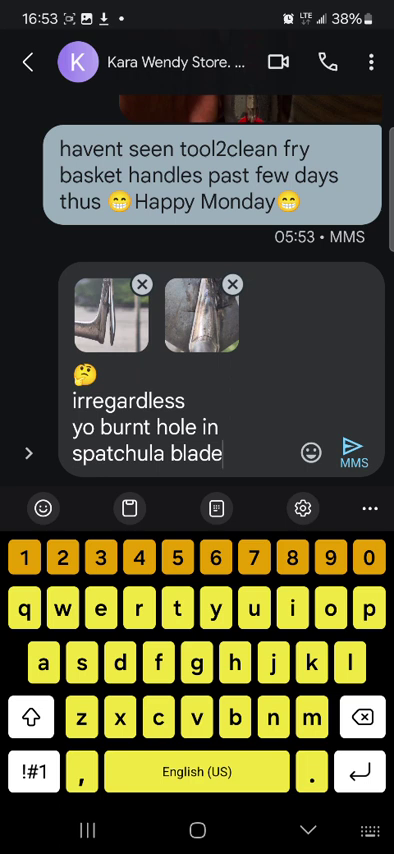
Step: Add a loudly crying emoji and the line 'spot weld holds it though' on new lines
key("Return")
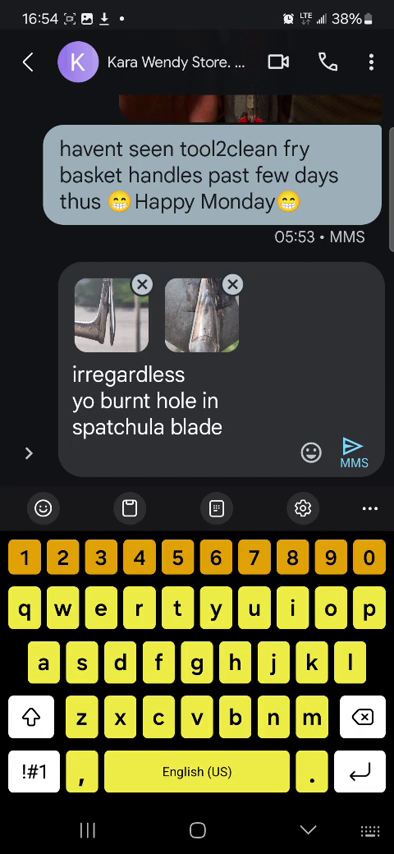
left_click(43, 508)
scroll(197, 690, "down", 5)
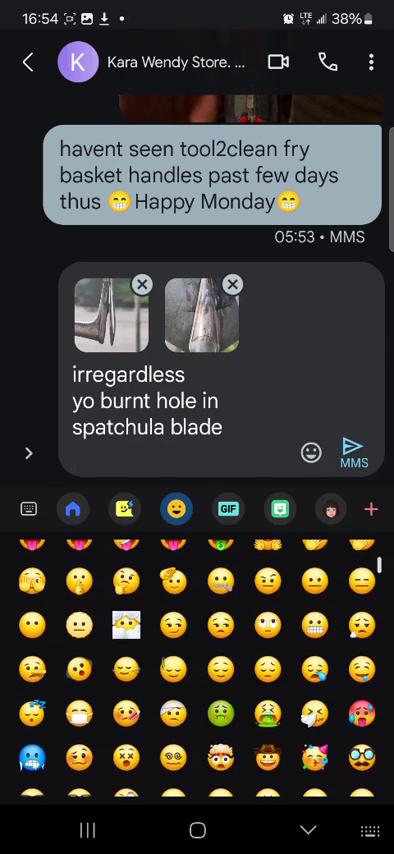
left_click(220, 670)
left_click(28, 509)
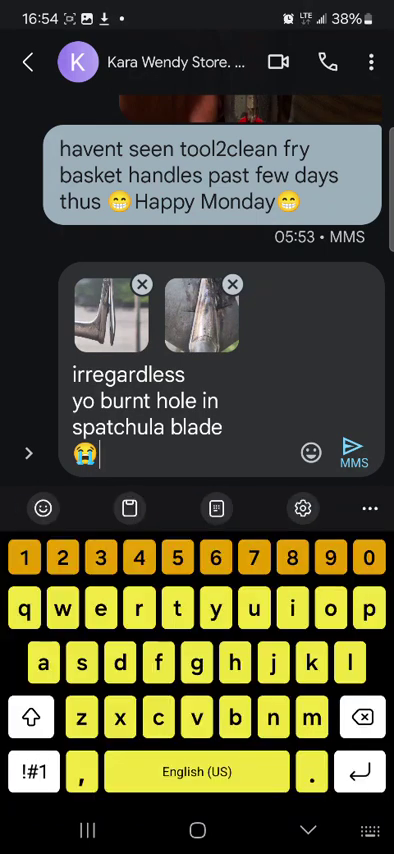
key("BackSpace")
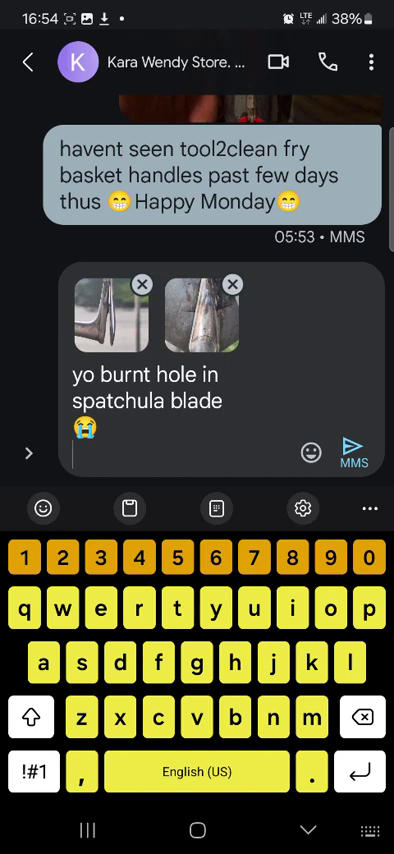
type("spot weld holds it though")
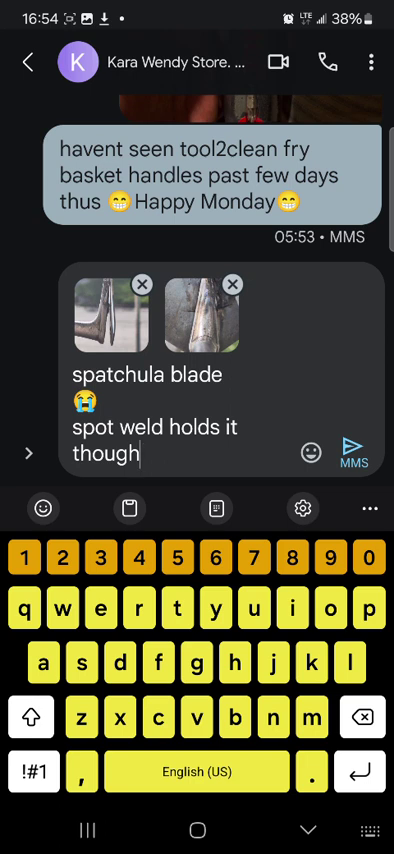
key("Return")
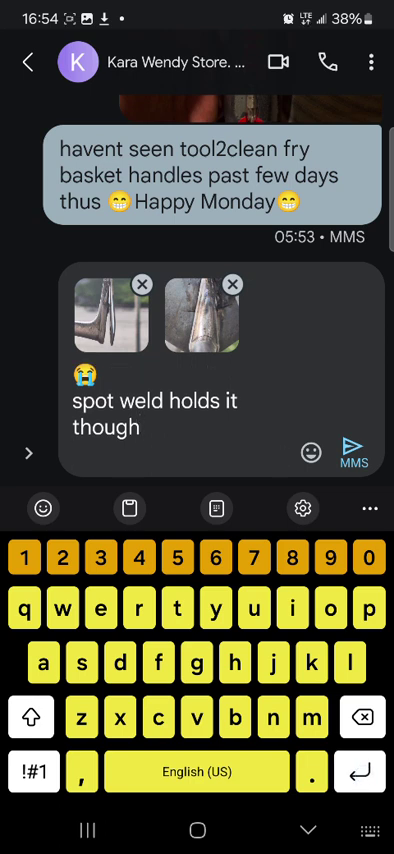
left_click(360, 771)
left_click(43, 508)
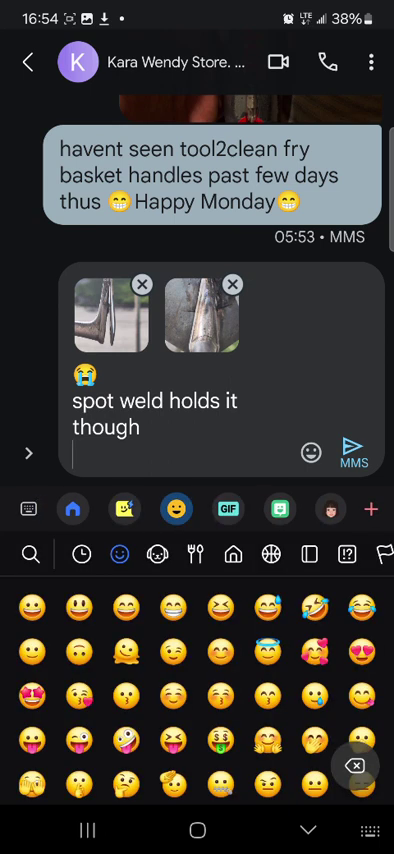
left_click(125, 784)
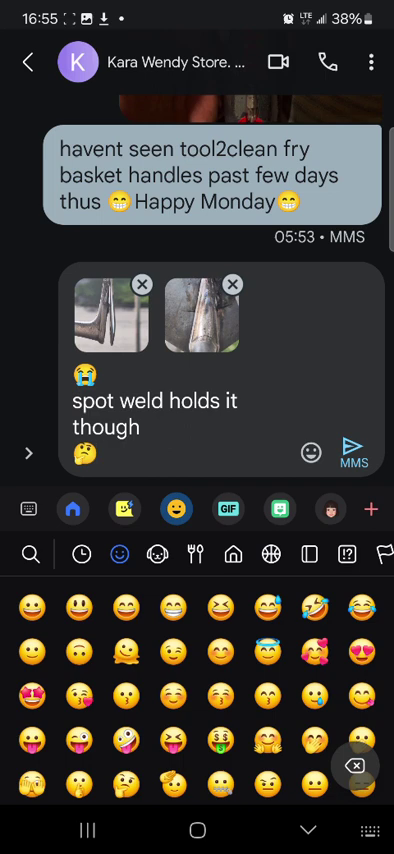
left_click(28, 509)
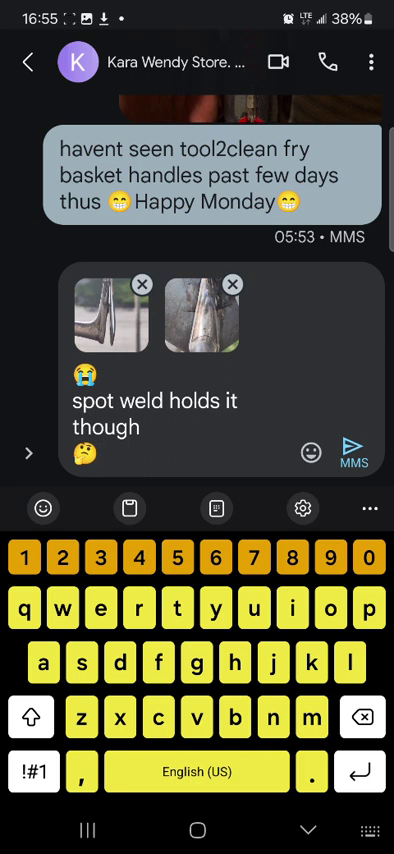
type("spatchula")
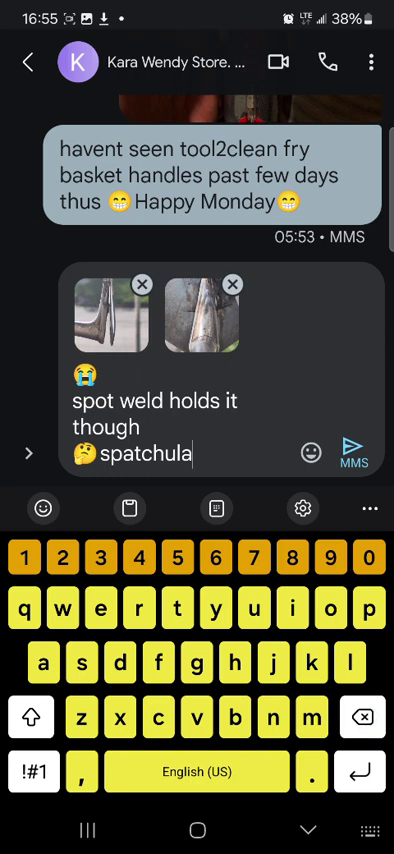
type(" blade tip")
key("BackSpace")
key("BackSpace")
key("BackSpace")
key("BackSpace")
key("BackSpace")
key("BackSpace")
key("BackSpace")
key("BackSpace")
key("BackSpace")
key("BackSpace")
key("BackSpace")
key("BackSpace")
key("BackSpace")
key("BackSpace")
key("BackSpace")
key("BackSpace")
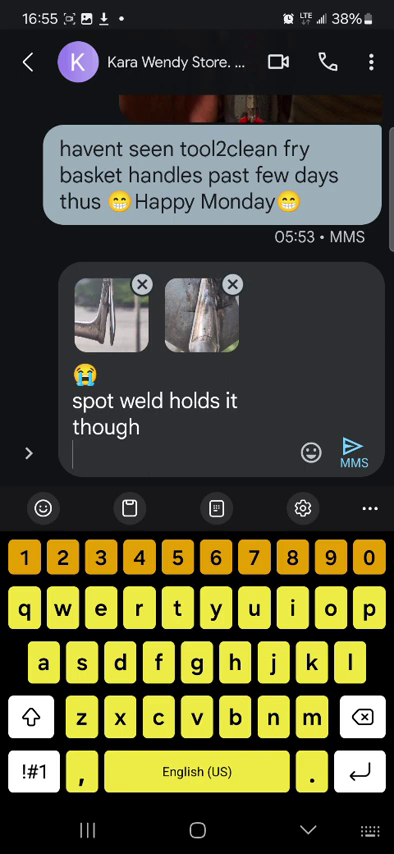
type("apologyies Kara")
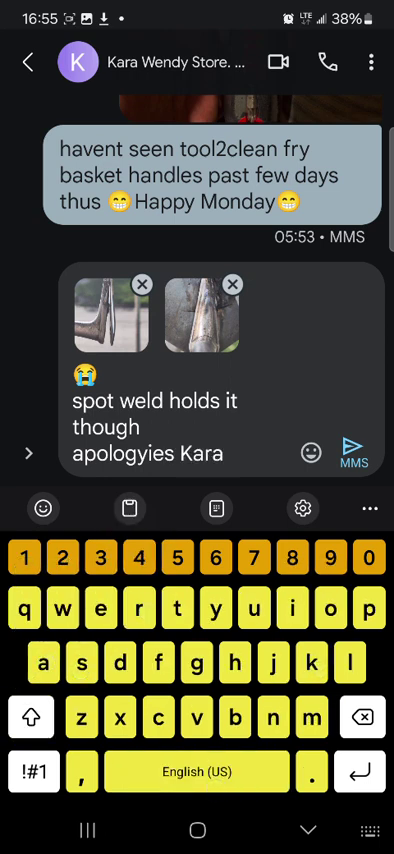
Step: Write the lines after 'apologyies Kara', correcting the stray 'w' and misspelled 'wouldst'
key("Return")
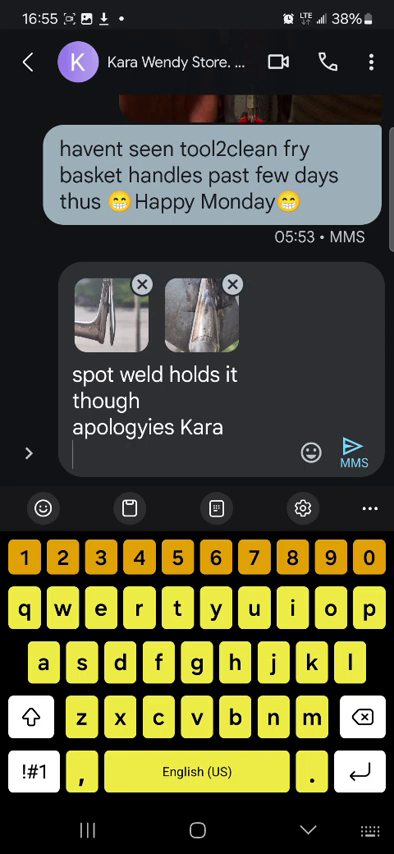
type("even if yo hadst reattached spatchula blade")
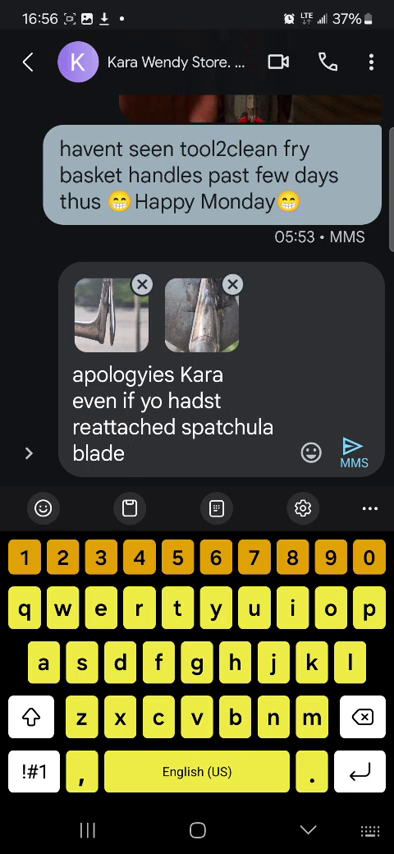
type("handle foot w")
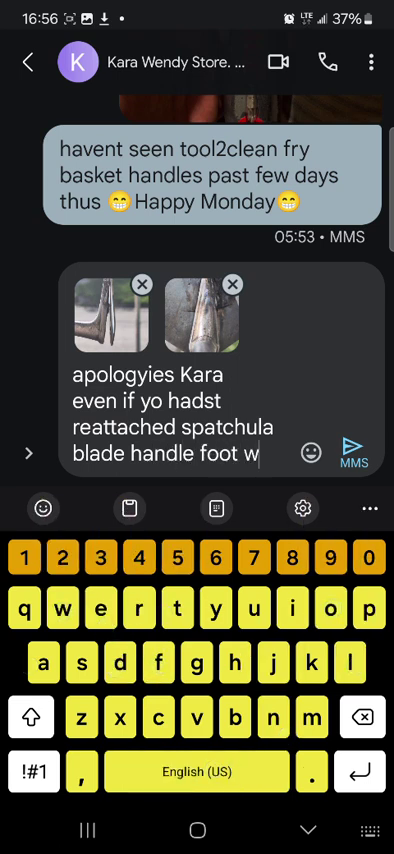
key("BackSpace")
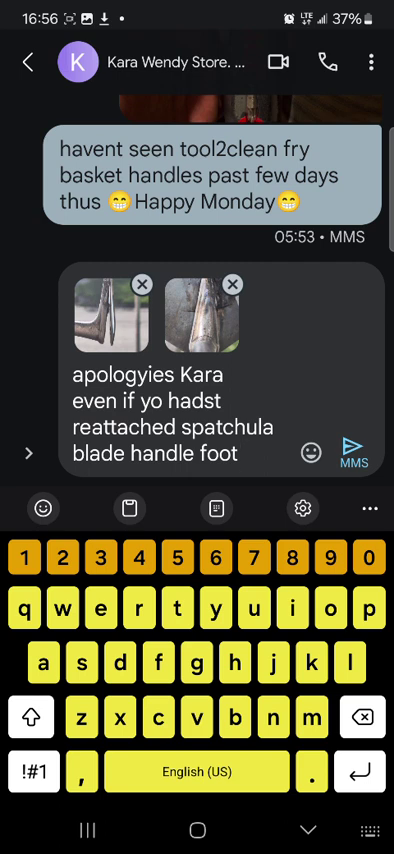
type("wouldst")
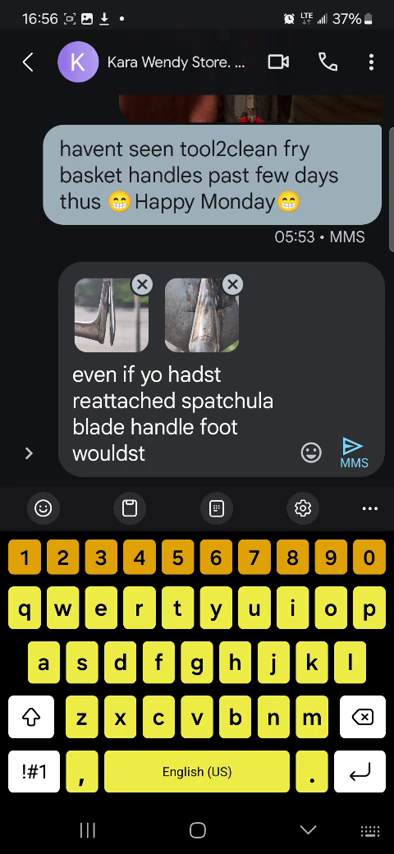
key("BackSpace")
key("BackSpace")
key("BackSpace")
key("BackSpace")
key("BackSpace")
key("BackSpace")
key("BackSpace")
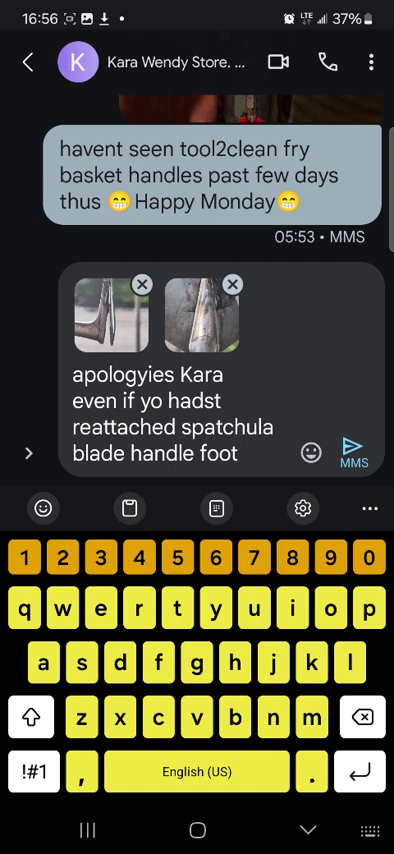
type("w")
key("BackSpace")
type("would have event")
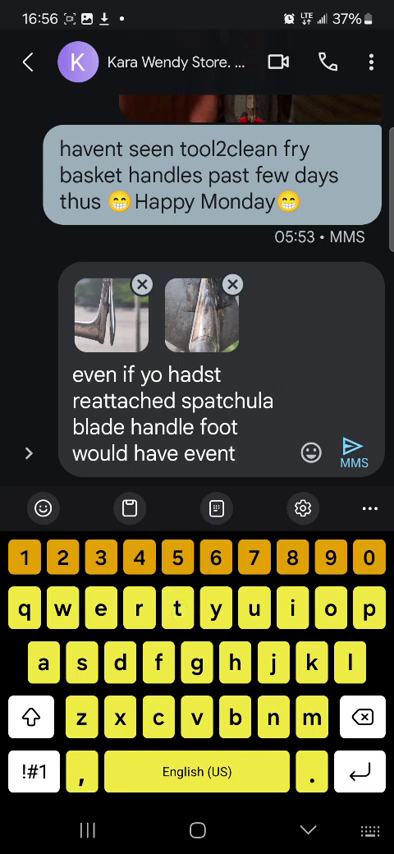
type("ually")
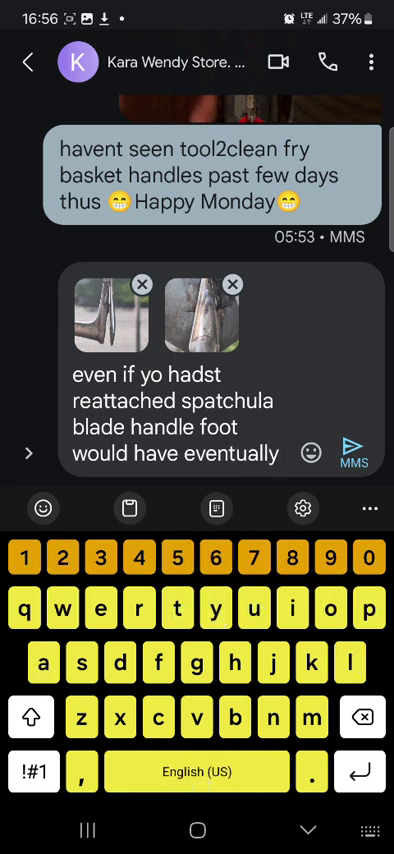
type(" broken off")
Step: Add the '@ ankle' phrase and a 🤔 emoji on a new line
left_click(34, 771)
type("@")
left_click(34, 771)
type("ankle")
left_click(360, 771)
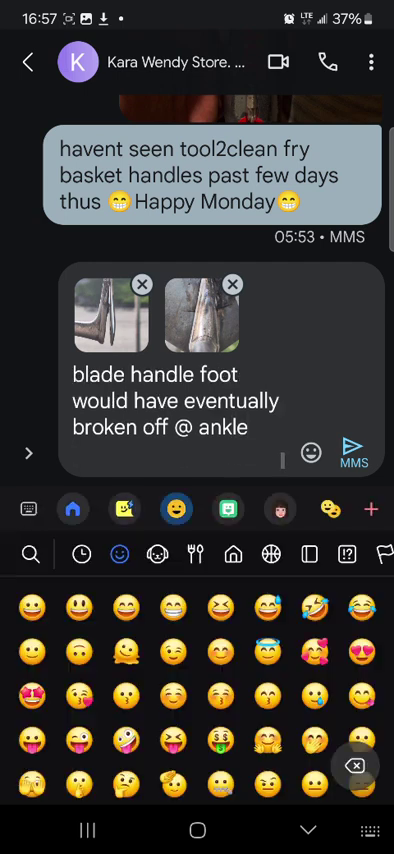
left_click(43, 508)
left_click(125, 784)
left_click(28, 509)
type("or woul")
type("d of ")
type("bandaid weld")
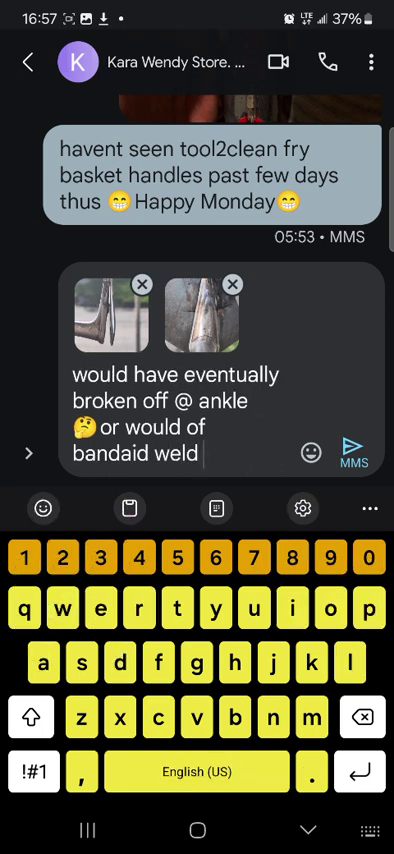
type(" prevented that")
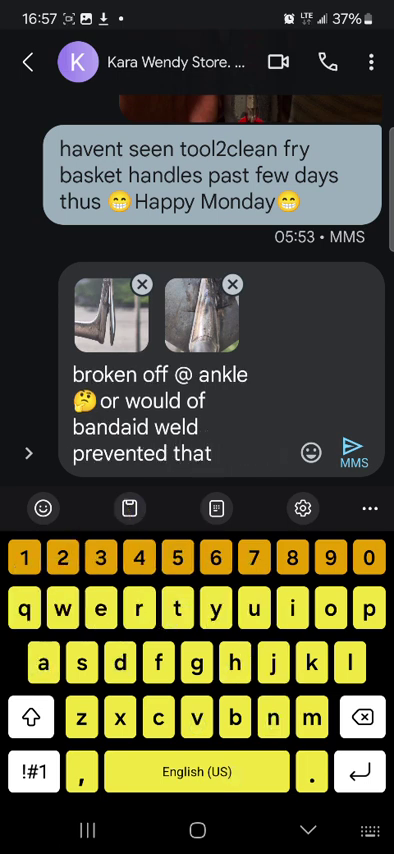
Step: Add a 🤔 after 'prevented that' and the line 'nevermind nevermind'
left_click(43, 508)
left_click(125, 785)
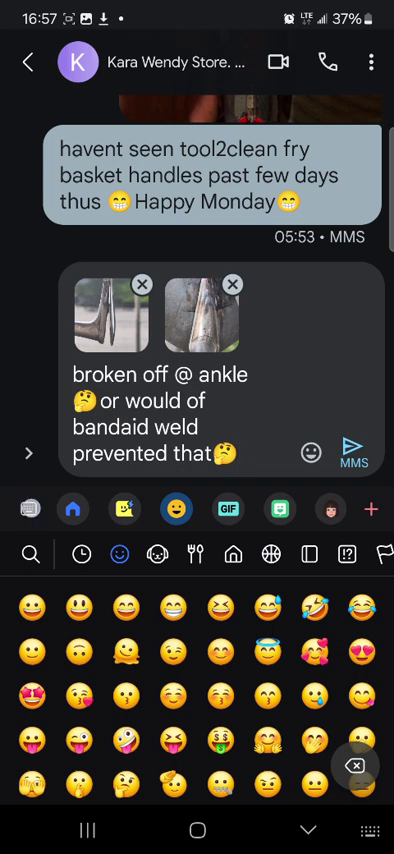
left_click(28, 508)
left_click(360, 772)
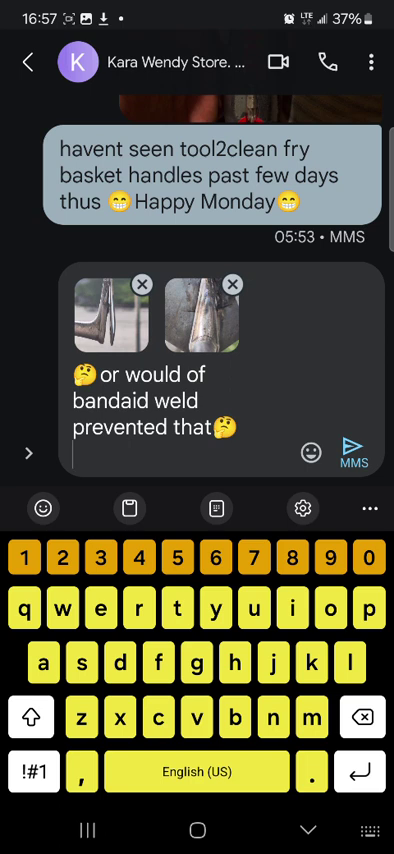
type("nevermind nevermind")
key("Return")
left_click(43, 508)
left_click(173, 607)
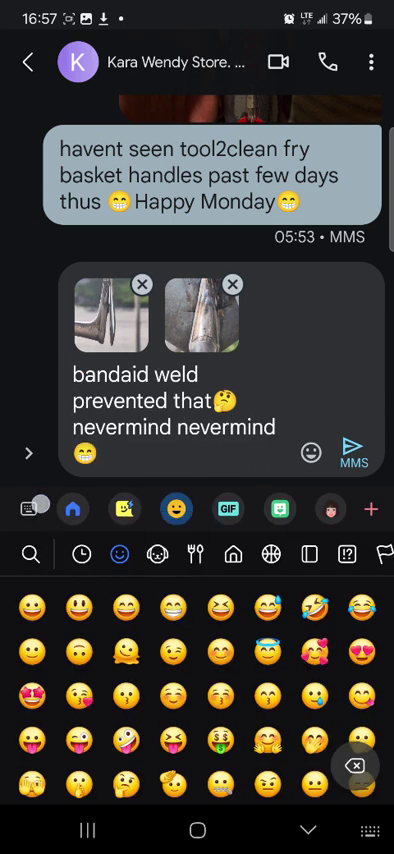
left_click(30, 508)
type("Happy Tuesdiay")
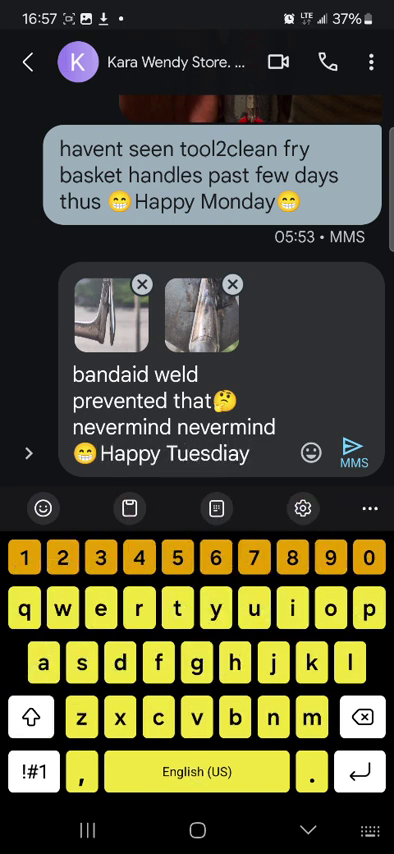
left_click(43, 508)
left_click(172, 608)
left_click(219, 608)
left_click(351, 450)
left_click(28, 508)
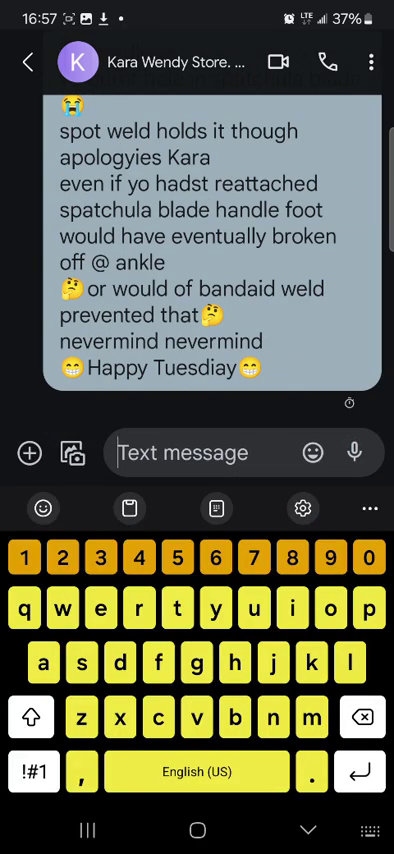
Step: Leave Messages and open Google Photos to its photo grid
left_click(308, 830)
scroll(197, 400, "up", 8)
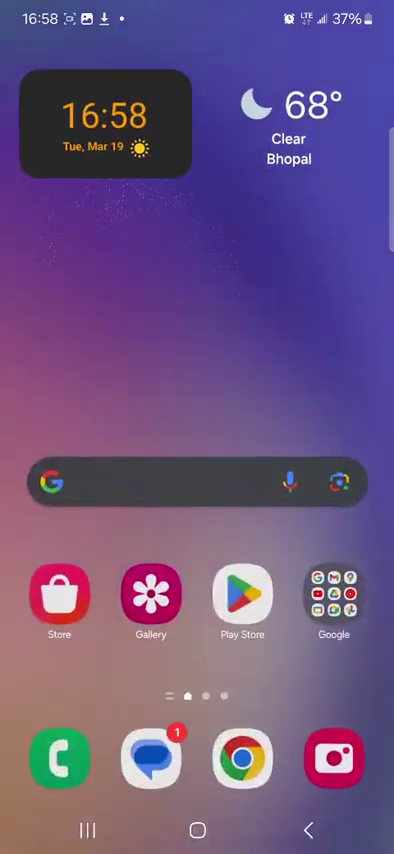
left_click(334, 593)
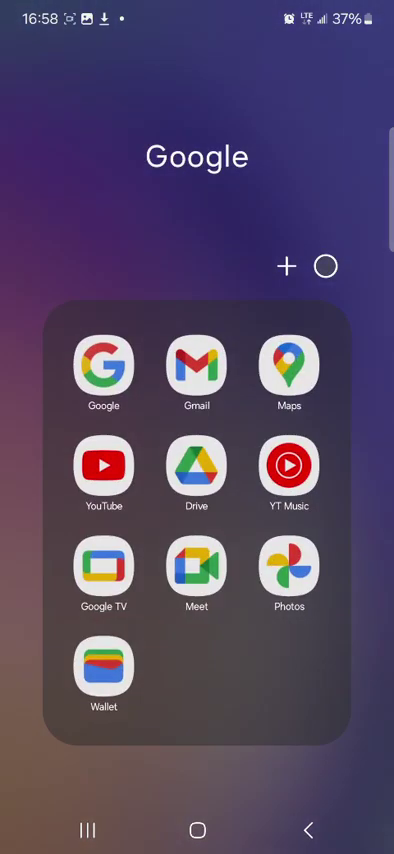
left_click(289, 567)
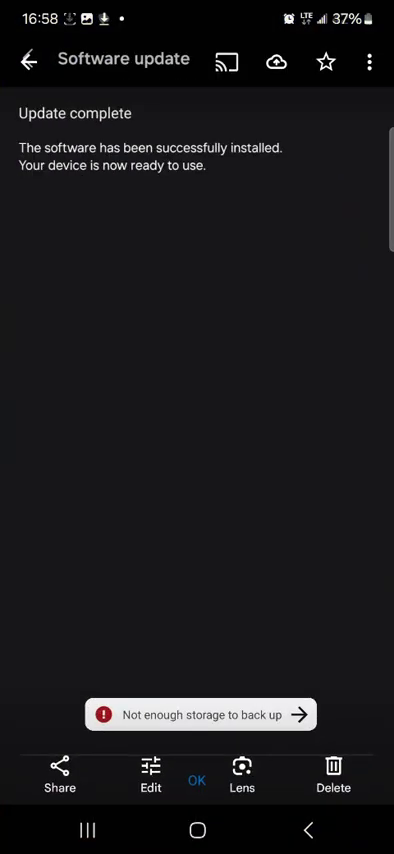
key("Escape")
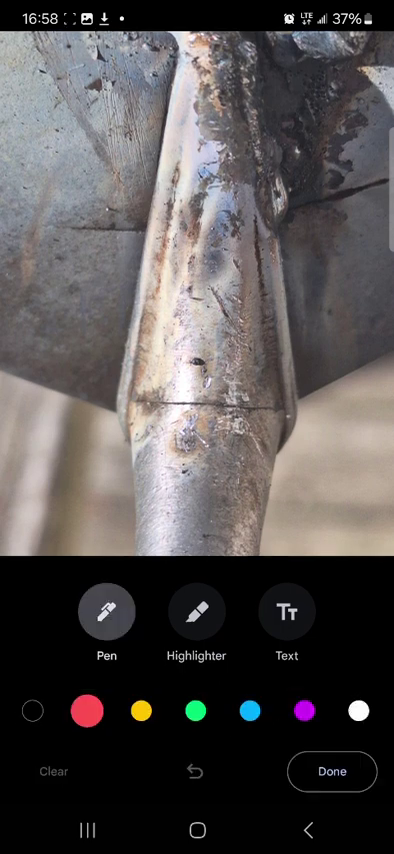
Step: Draw red pen lines across the socket seam and on each side of the shaft
left_click_drag(140, 397, 289, 408)
left_click(107, 612)
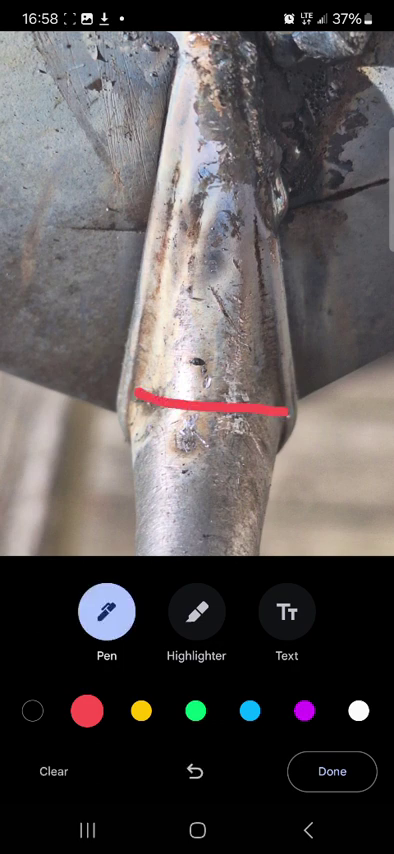
left_click(195, 770)
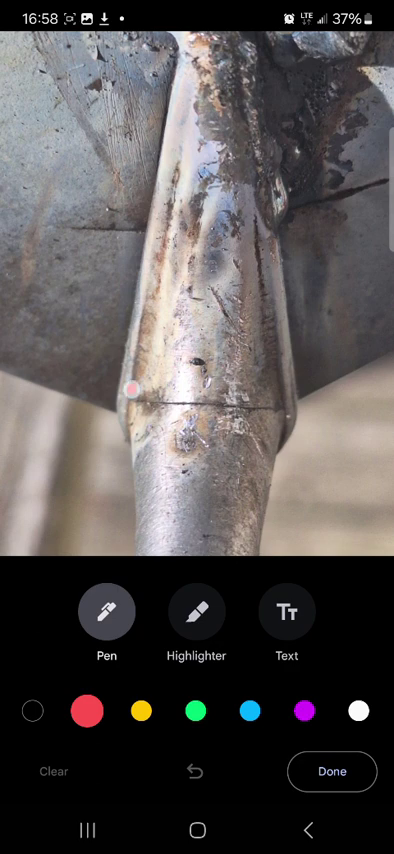
left_click_drag(137, 397, 292, 410)
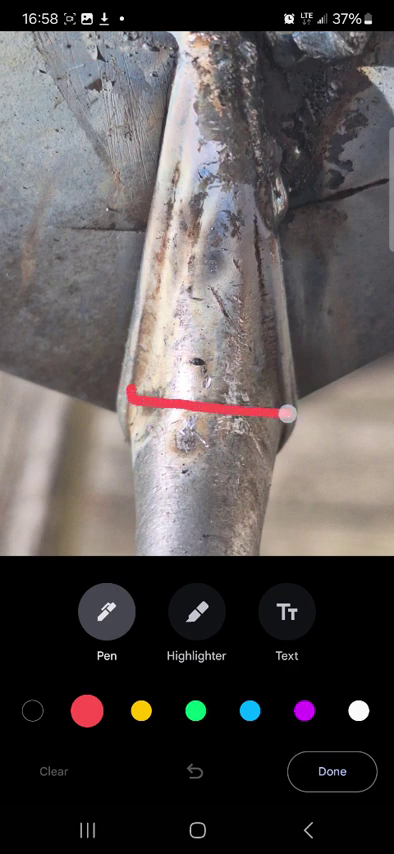
left_click(195, 770)
left_click_drag(140, 401, 282, 410)
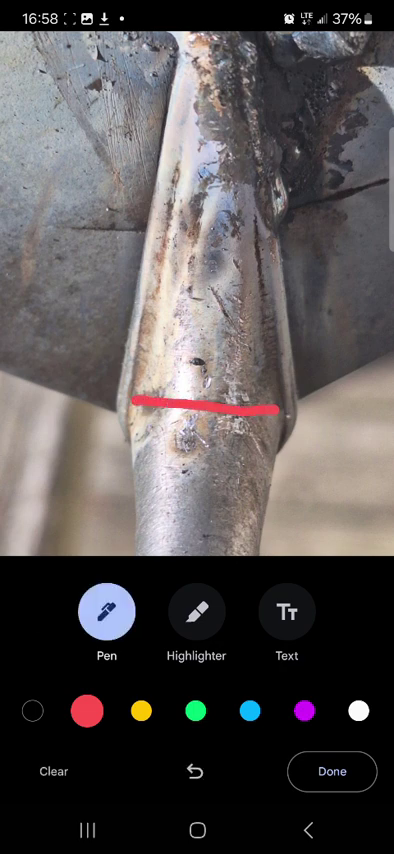
left_click_drag(150, 230, 75, 224)
left_click_drag(292, 215, 385, 186)
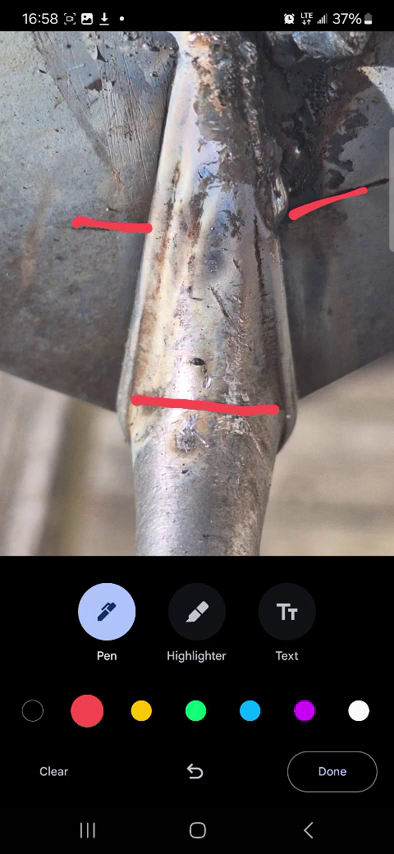
left_click(332, 771)
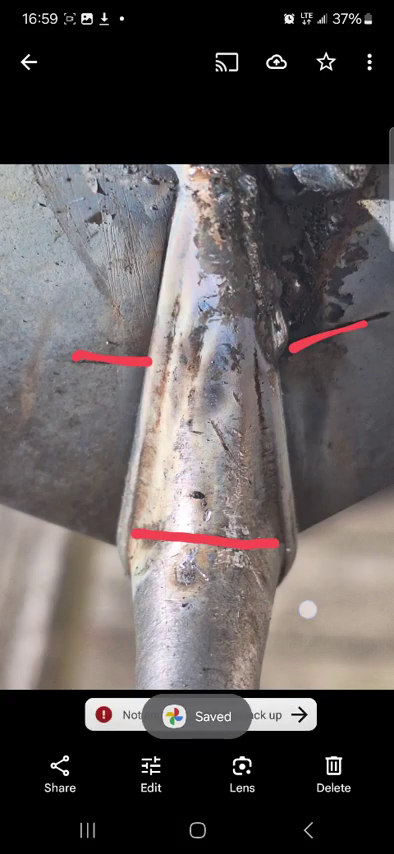
Step: Return to the Photos grid, briefly viewing the grey pipe photo
left_click(307, 610)
left_click(308, 830)
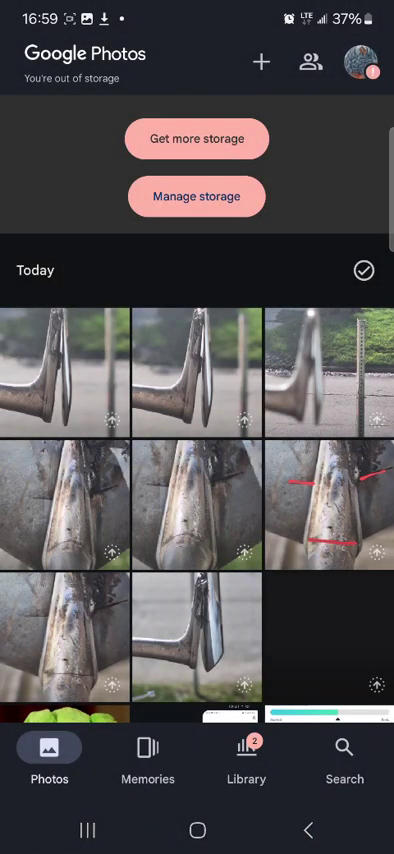
left_click(65, 505)
left_click(308, 830)
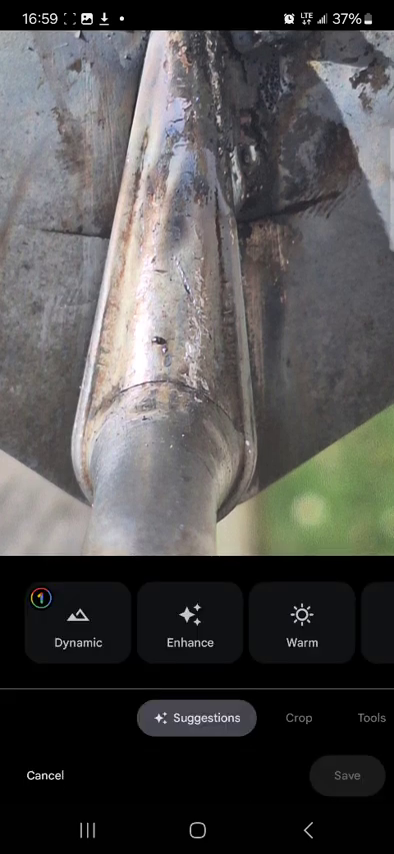
Step: Mark up the next weld photo with a red arc along the seam and two side strokes
left_click(297, 718)
left_click(345, 718)
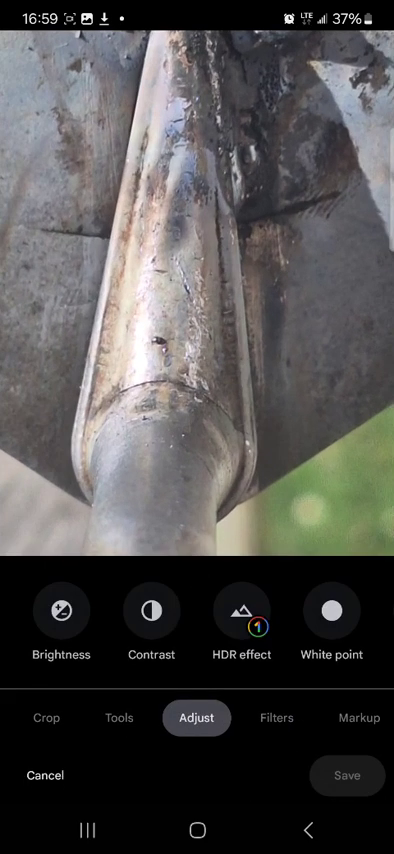
left_click(358, 718)
left_click(277, 718)
left_click(126, 718)
left_click(106, 611)
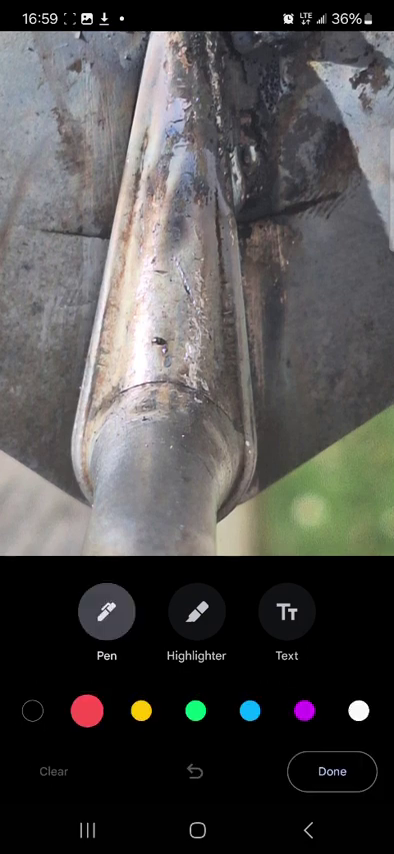
mouse_move(86, 420)
left_mouse_down()
mouse_move(160, 384)
mouse_move(250, 436)
left_mouse_up()
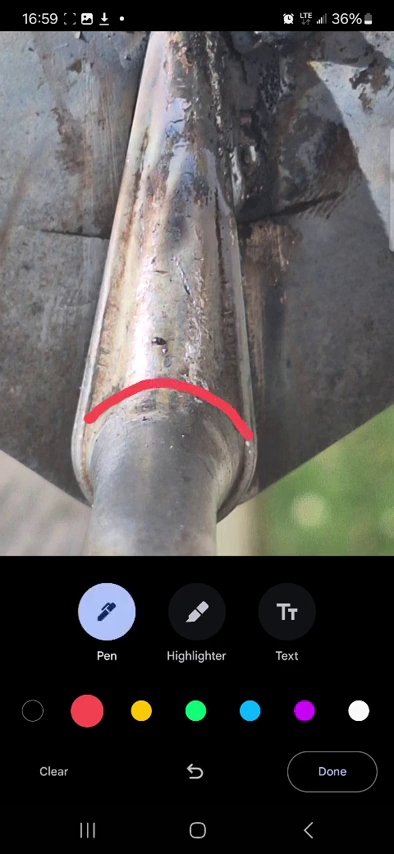
left_click_drag(105, 240, 45, 228)
left_click_drag(242, 228, 368, 190)
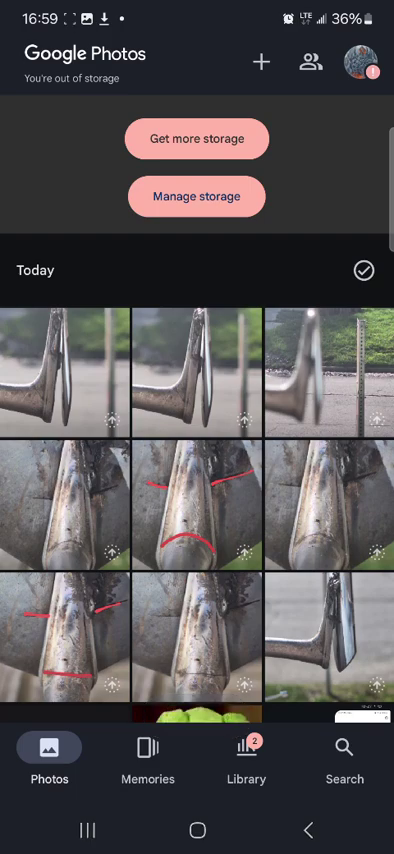
Step: Open another weld photo in Markup's pen tool and draw a red arc across the socket seam
left_click(65, 505)
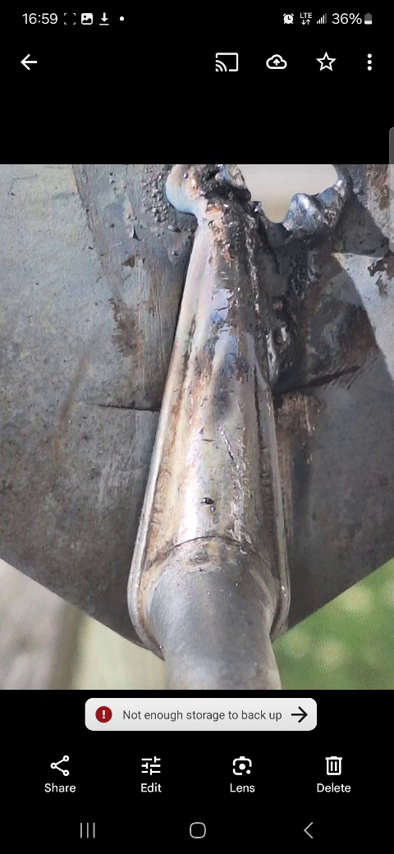
left_click(151, 775)
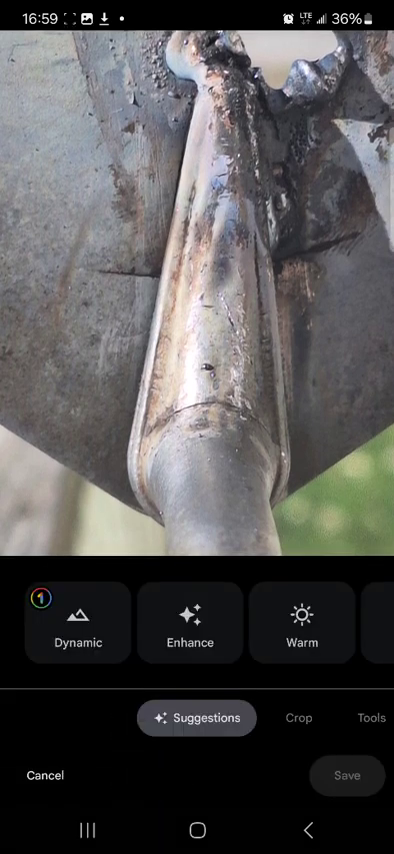
left_click(299, 718)
left_click(171, 718)
left_click(272, 718)
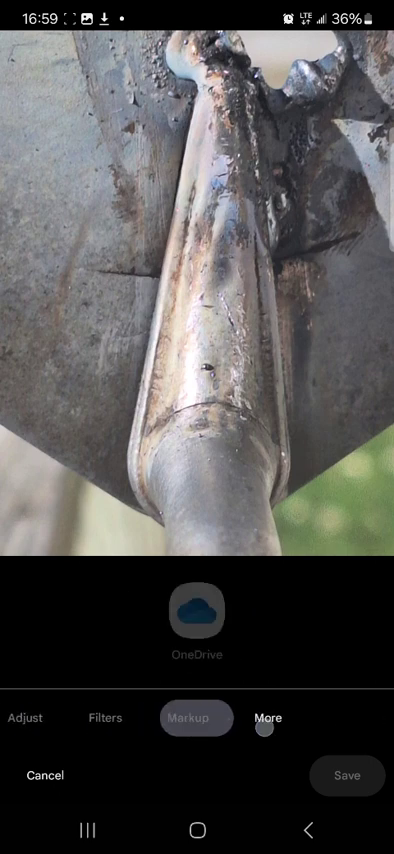
left_click(114, 728)
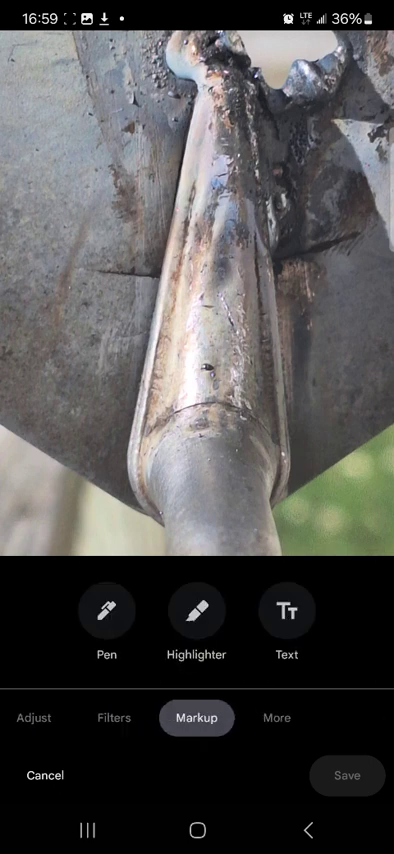
left_click(107, 611)
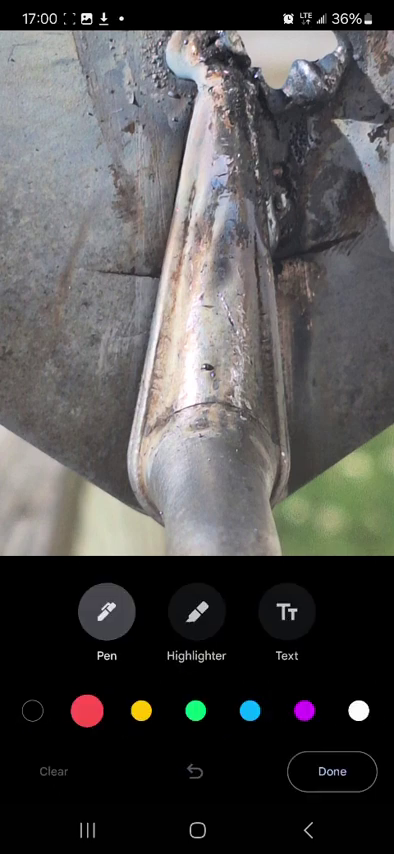
left_click_drag(150, 437, 278, 452)
left_click(107, 611)
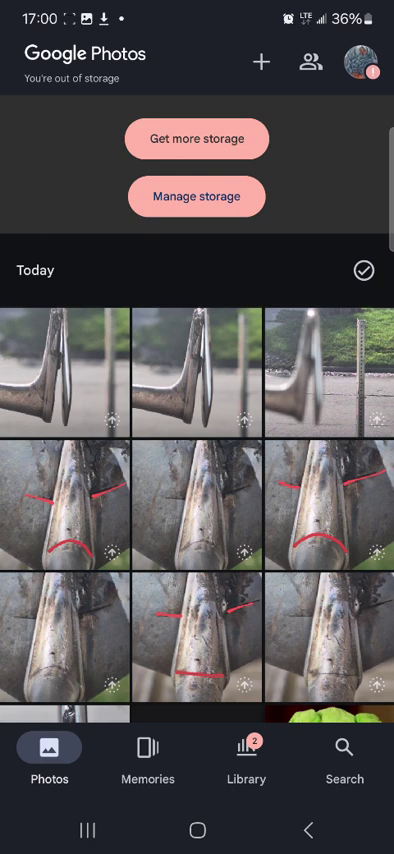
scroll(197, 450, "down", 5)
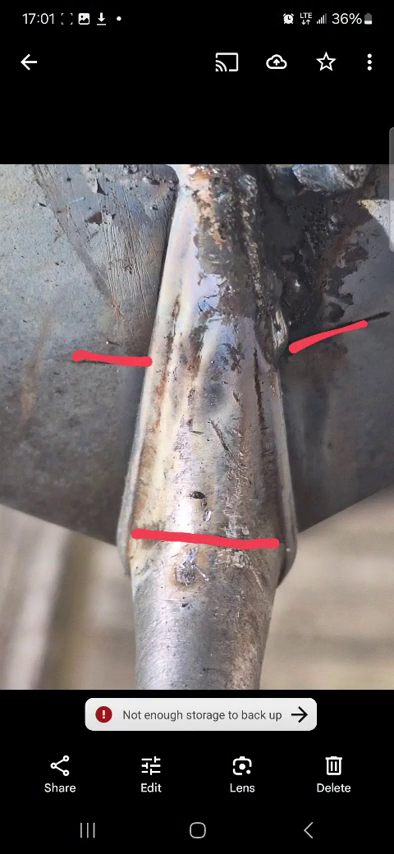
Step: Close the annotated weld photo and leave Google Photos for the home screen
left_click(308, 830)
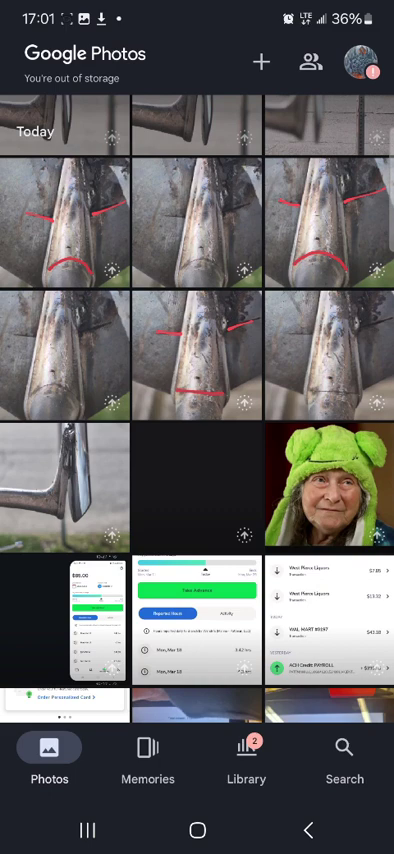
scroll(197, 400, "up", 5)
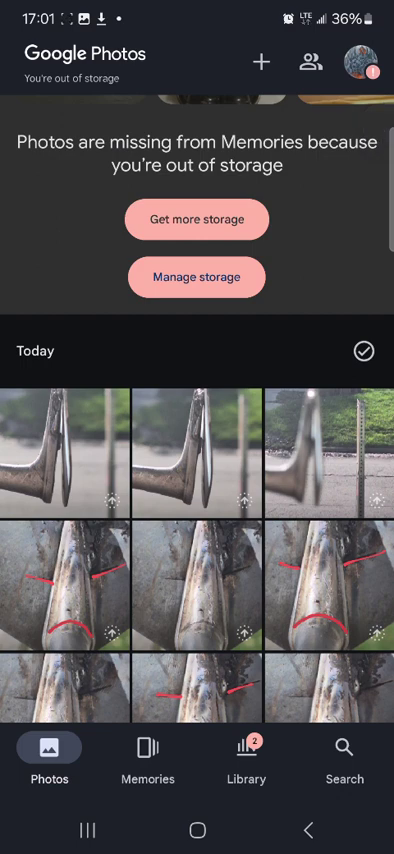
left_click(197, 830)
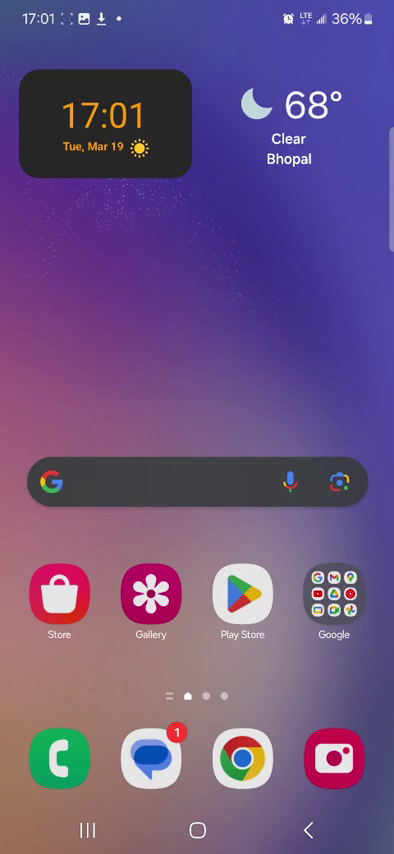
Step: Switch back to the browser through recent apps, showing the Bewitched episode streaming page
left_click(86, 831)
mouse_move(100, 400)
left_mouse_down()
mouse_move(300, 400)
mouse_move(100, 370)
left_mouse_up()
left_click(197, 350)
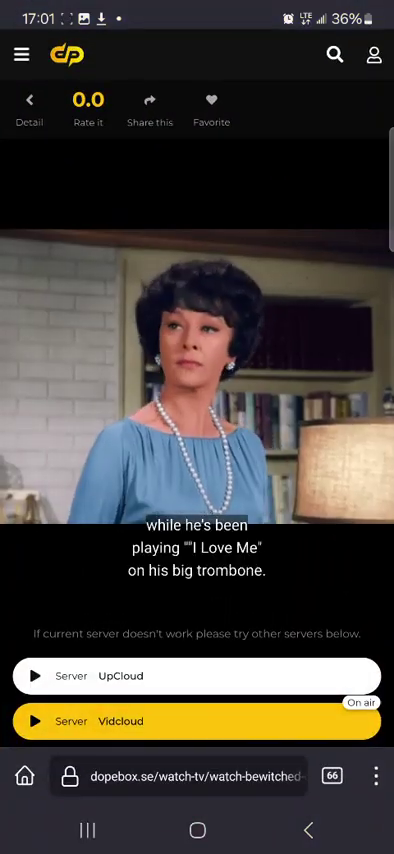